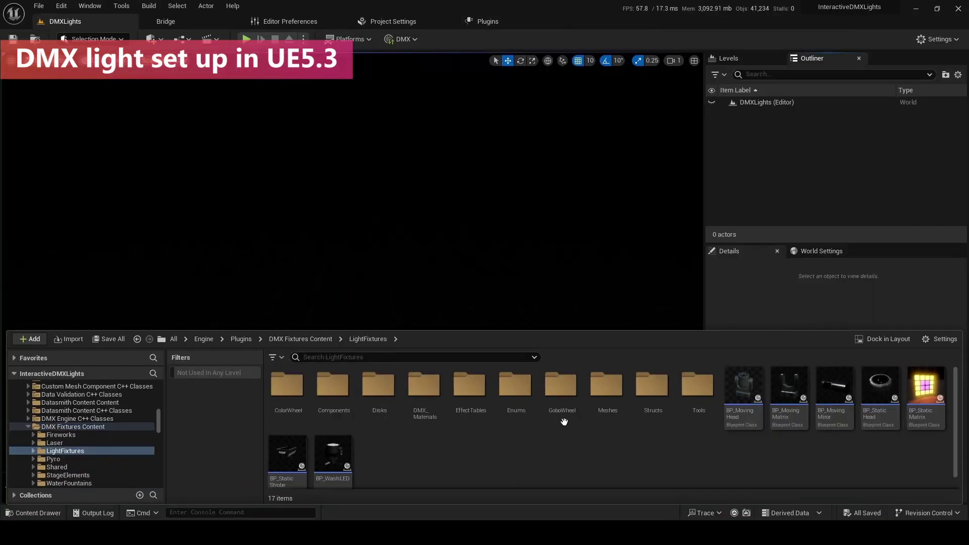
- Set the Tilt function's data type to 16bit, then auto-address and rename the selected fixtures
scroll(511, 416, down, 1)
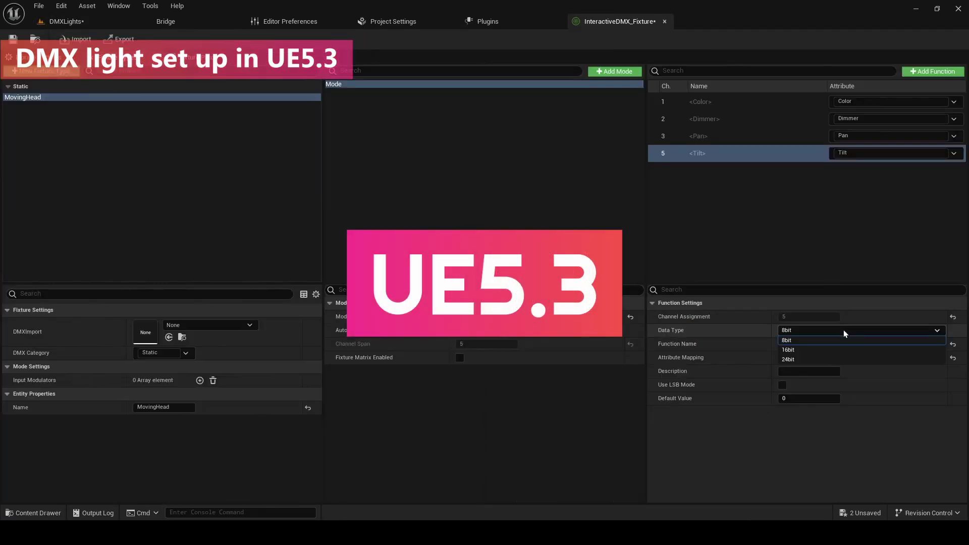
click(843, 330)
click(823, 353)
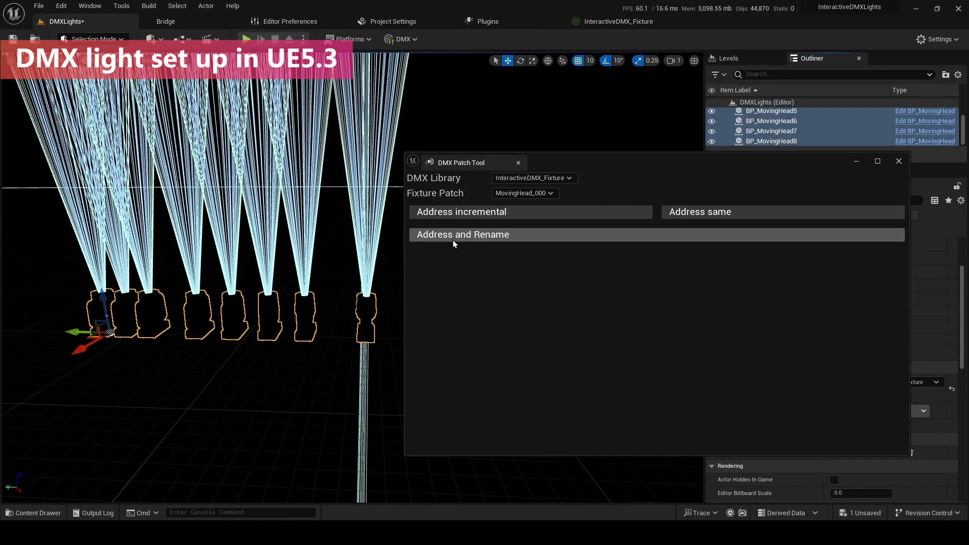
click(452, 237)
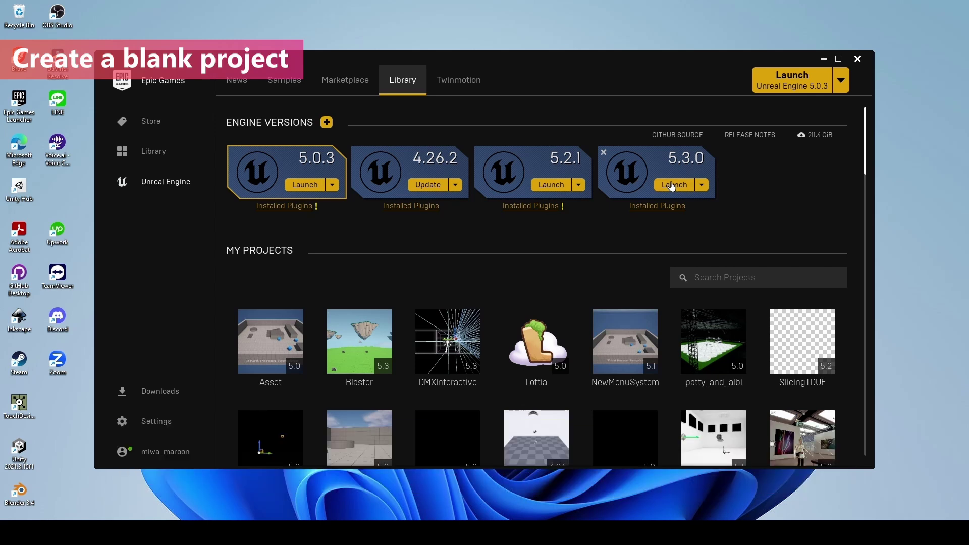
- Launch Unreal Engine 5.3.0 and create a Blank project named InteractiveDMXLights
click(672, 185)
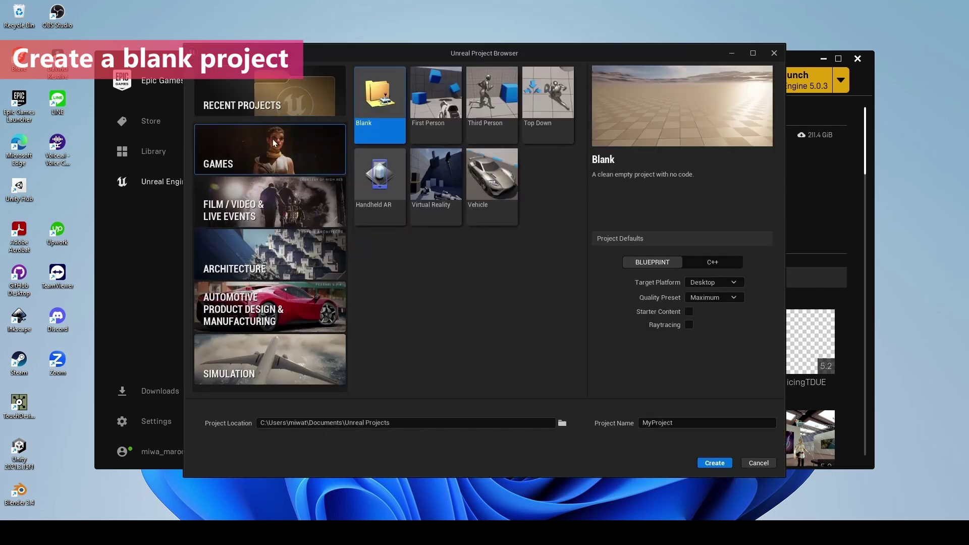
click(396, 113)
click(685, 420)
double_click(685, 419)
text(InteractiveD)
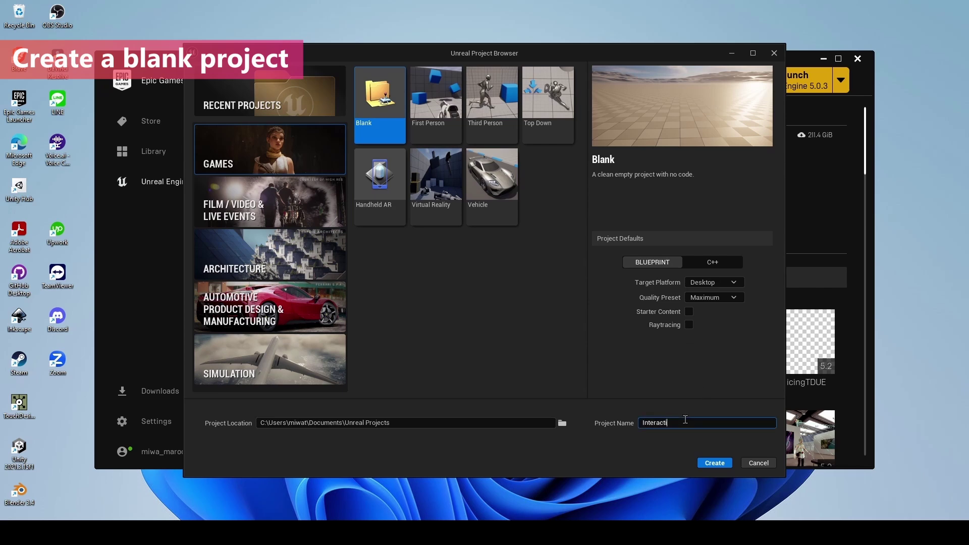
text(MXLights)
click(715, 463)
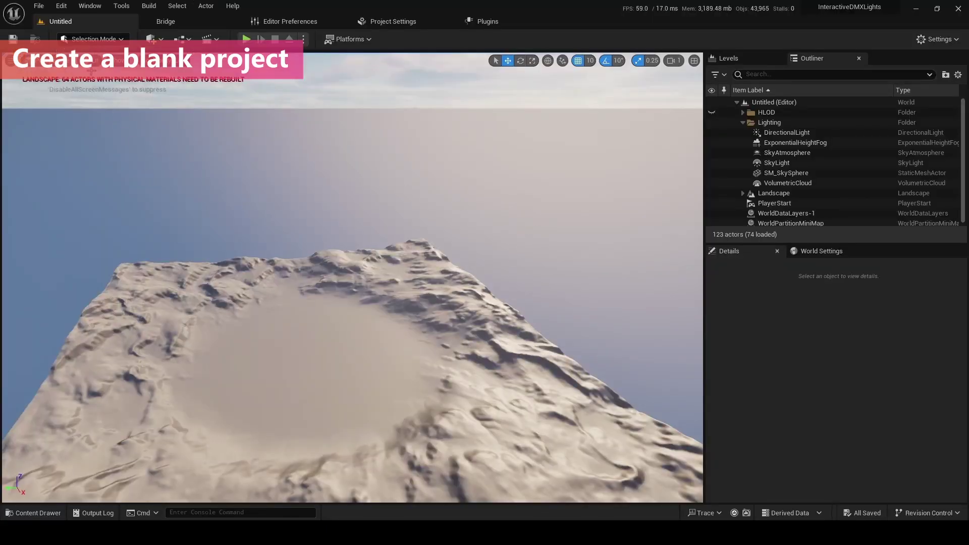
- Create a new Empty Level from the File menu
click(41, 8)
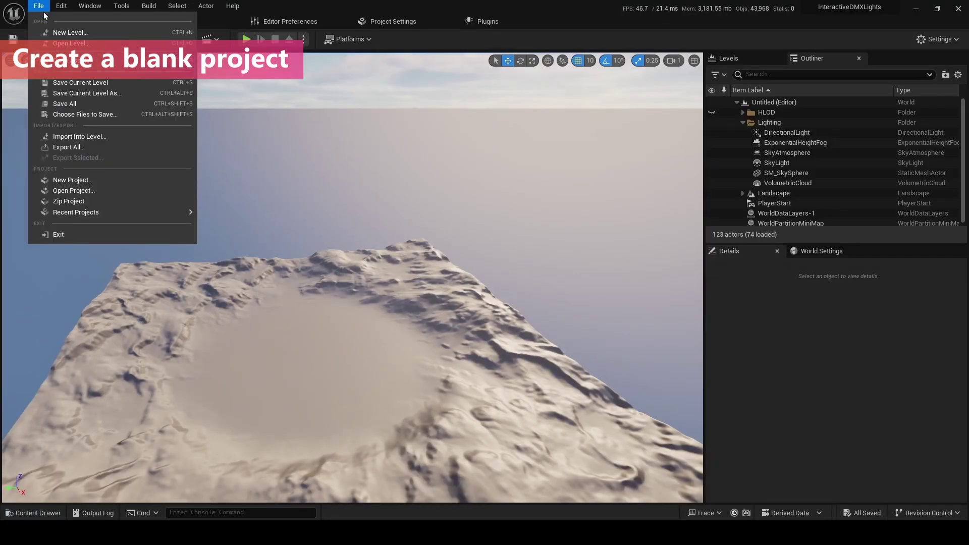
click(70, 32)
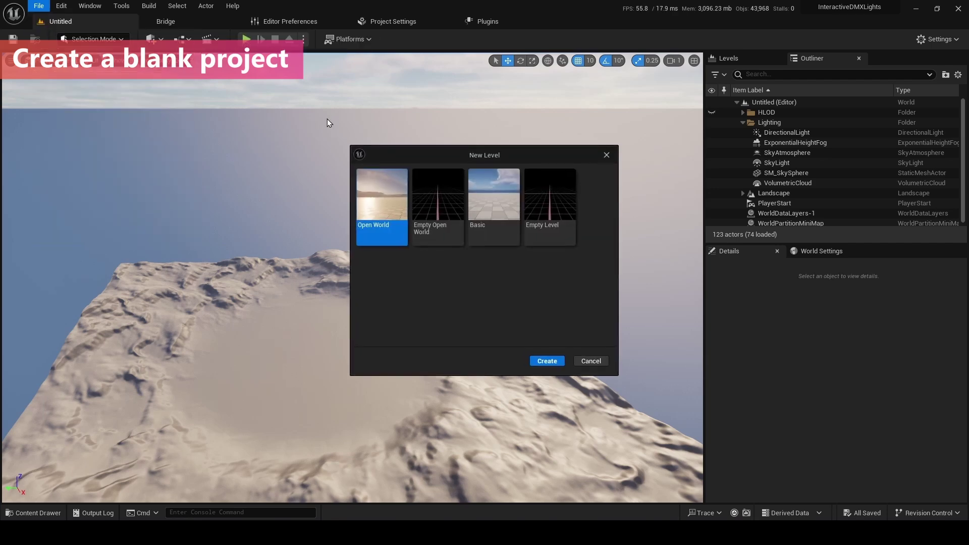
click(551, 234)
click(546, 361)
- Save the level as DMXLights in a new Content folder named Maps
key(ctrl+s)
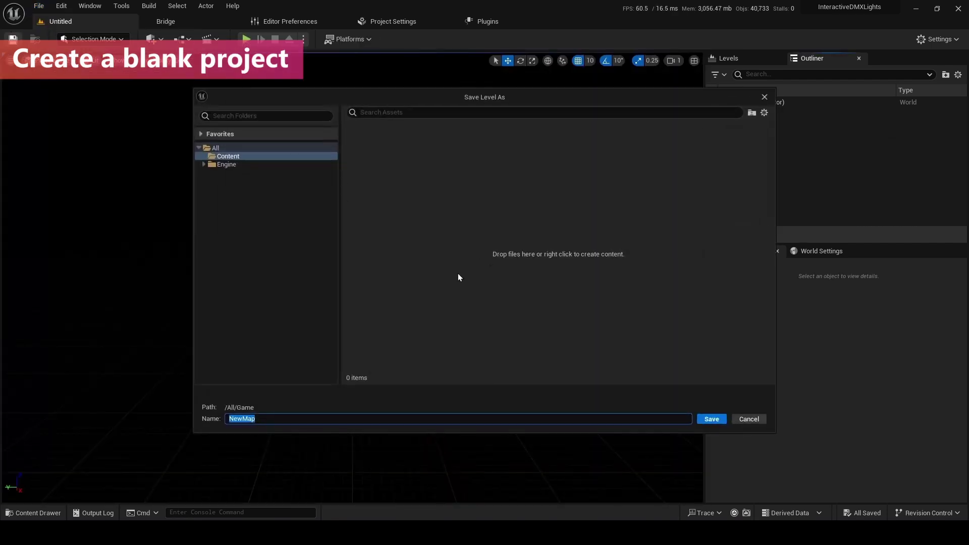
right_click(237, 155)
click(255, 174)
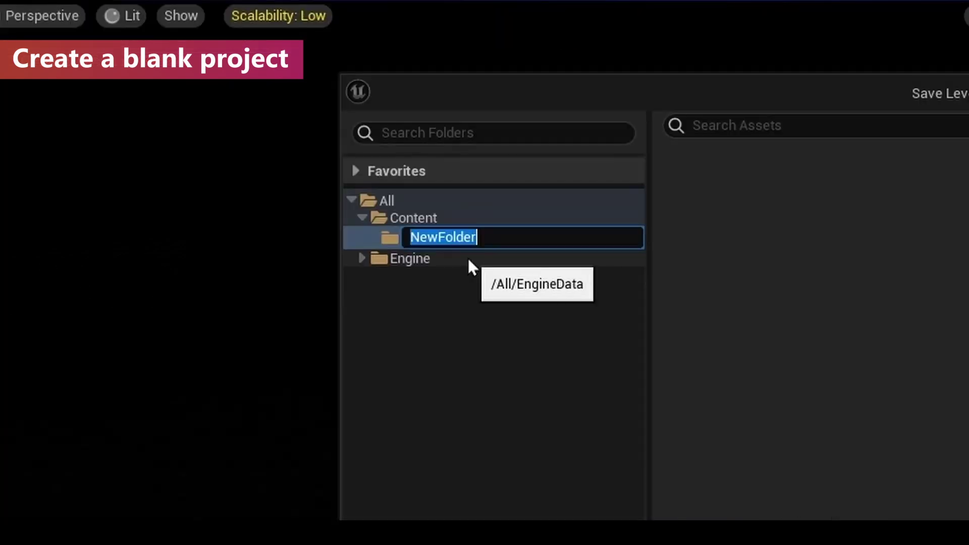
text(Maps)
key(Return)
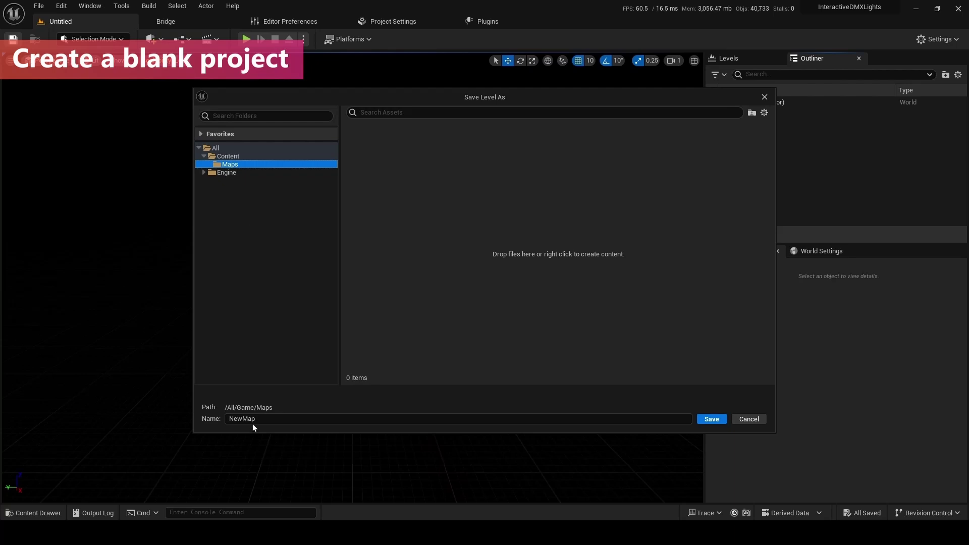
double_click(252, 422)
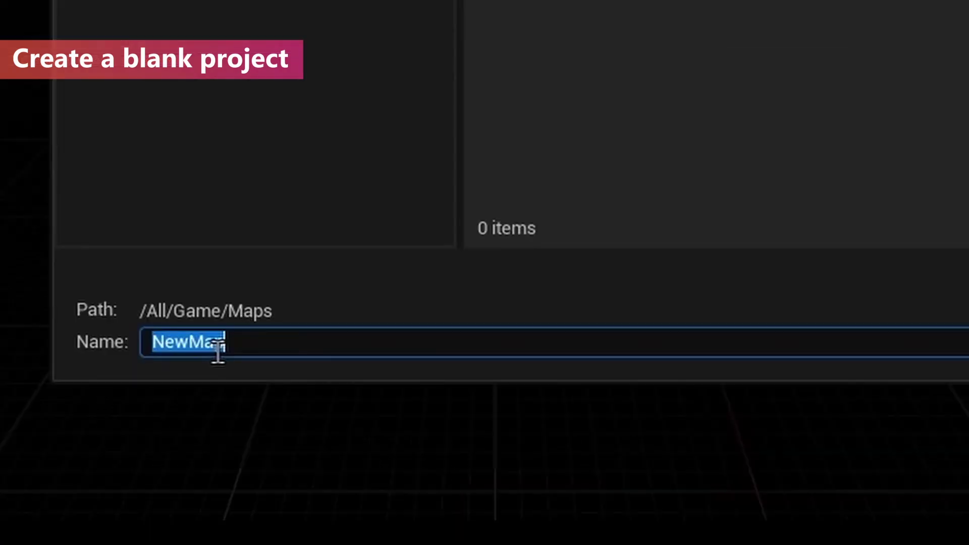
text(DMX)
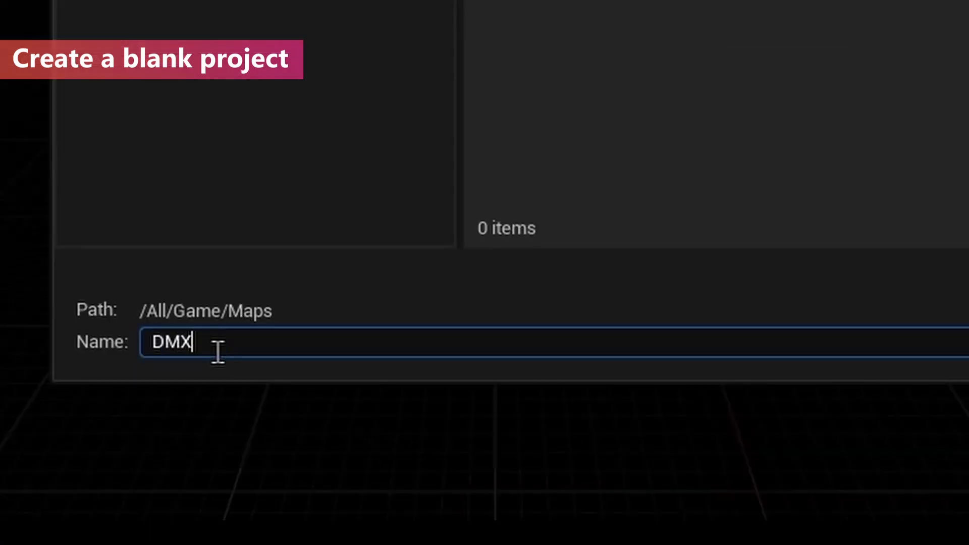
text(Lights)
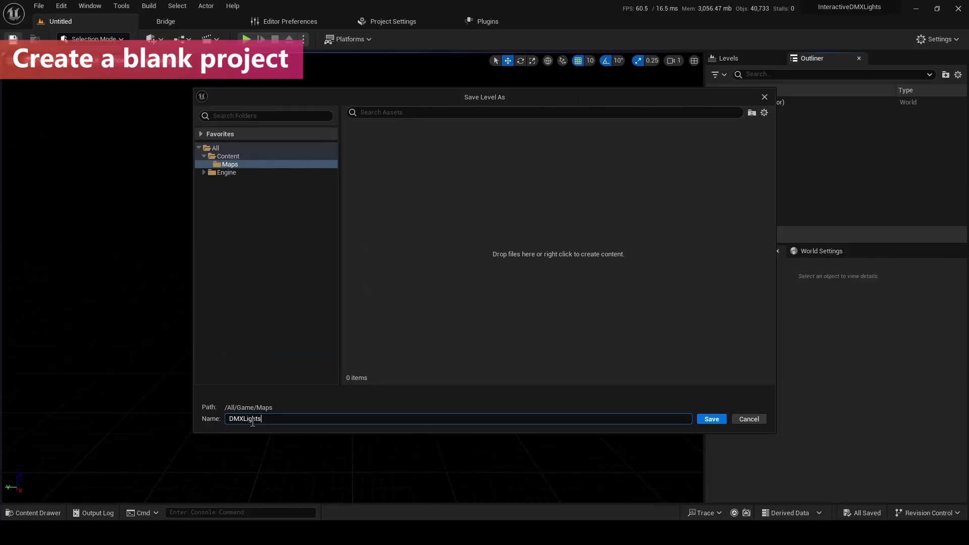
key(Return)
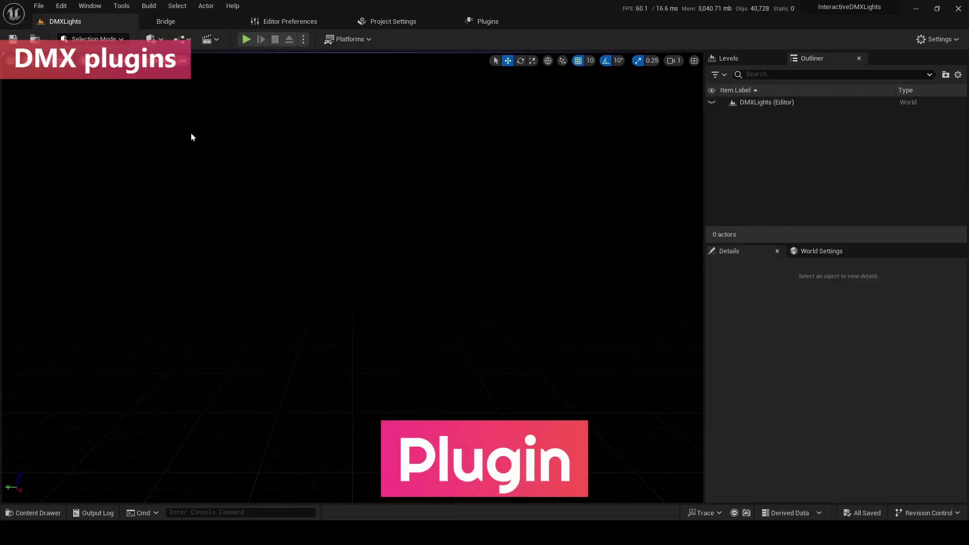
- In the Plugins browser, search 'DMX' and enable the DMX Protocol plugin
click(70, 7)
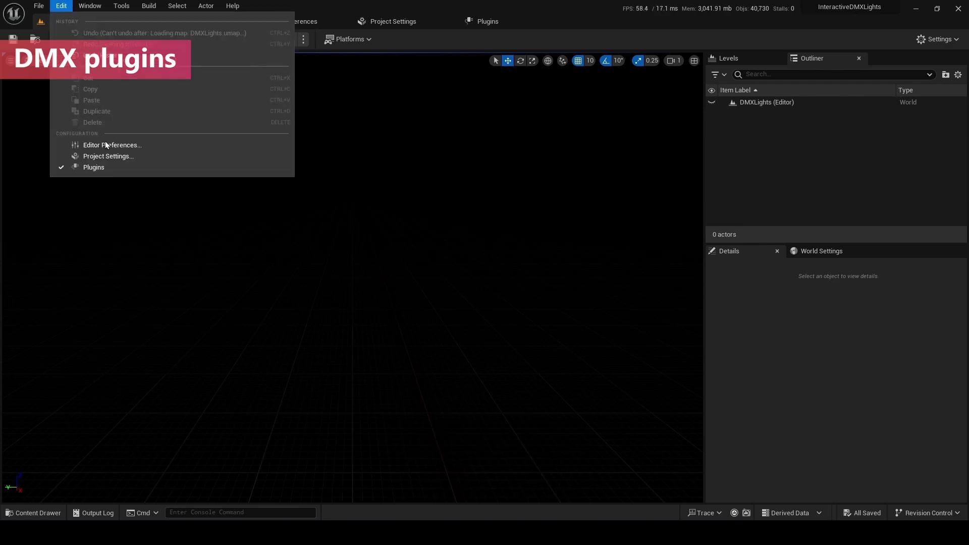
click(502, 22)
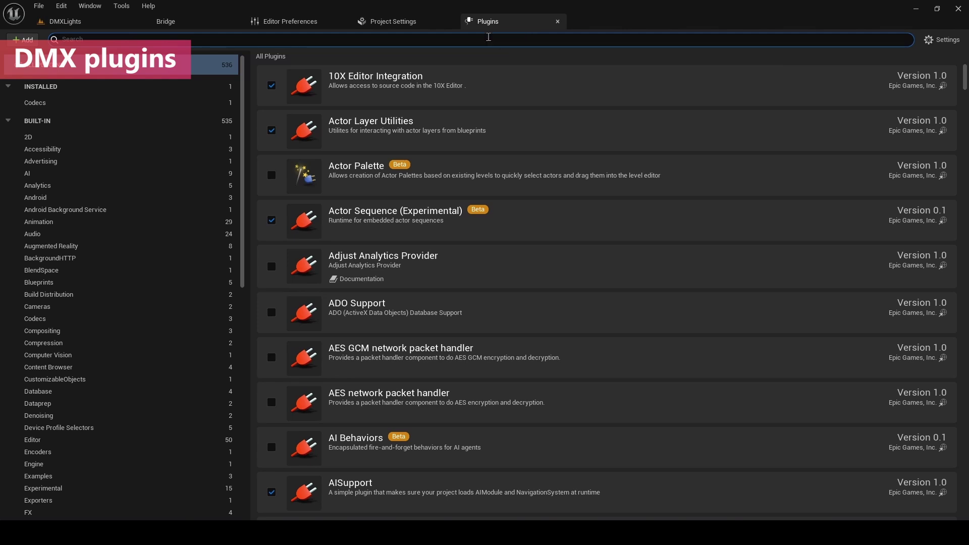
text(DMX)
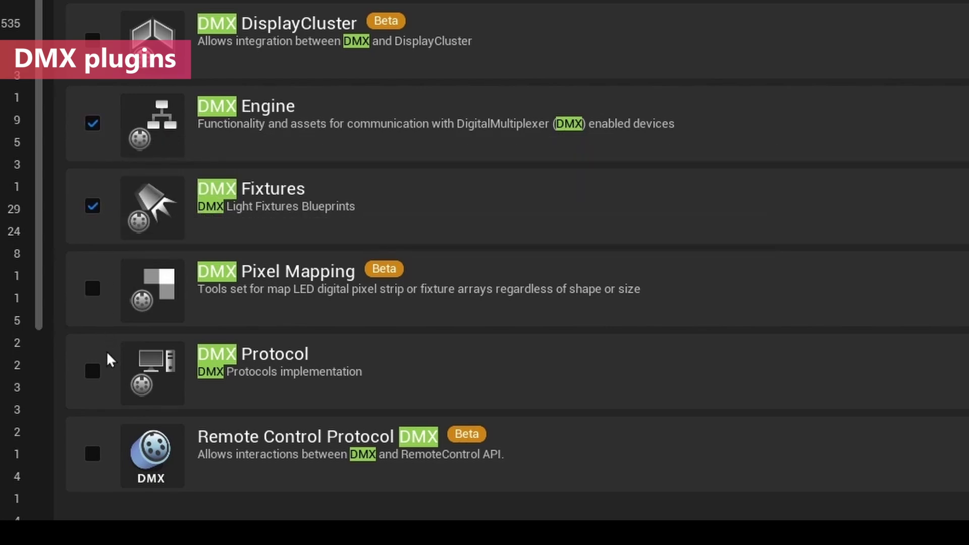
click(94, 370)
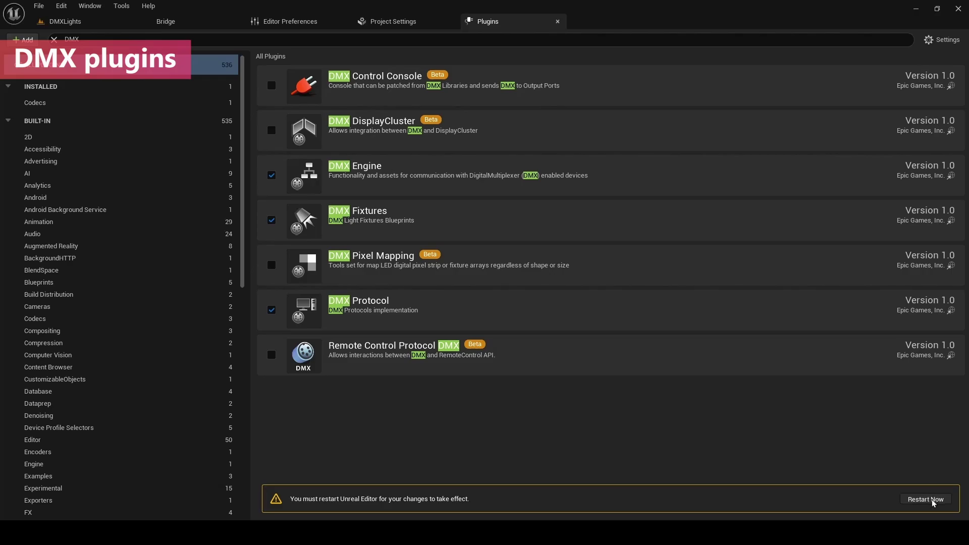
- Restart the editor and reopen the DMXLights level from the Content Drawer
click(925, 500)
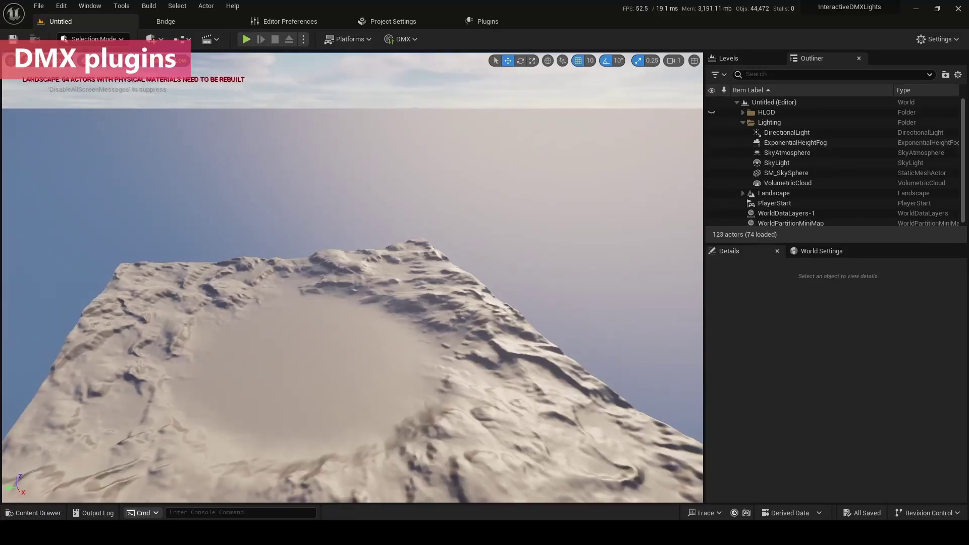
click(23, 512)
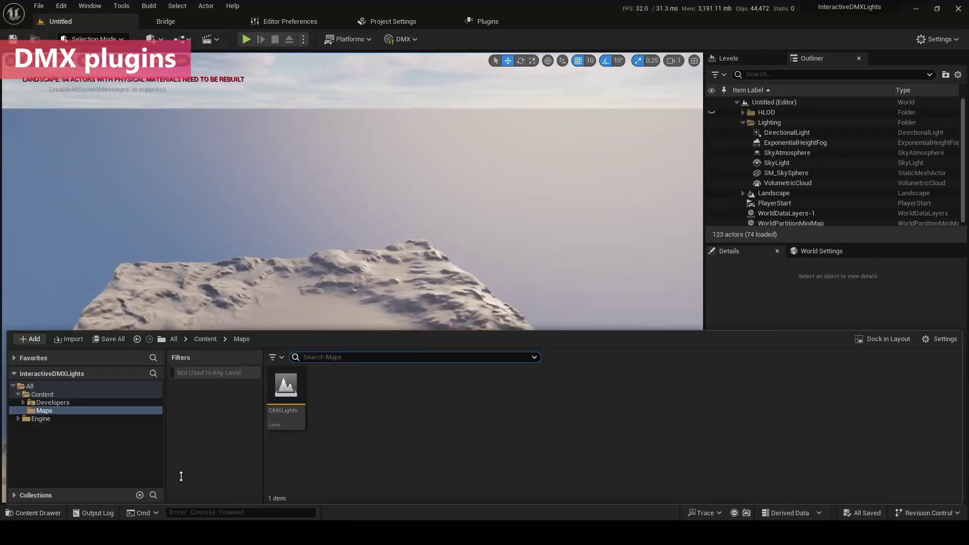
double_click(282, 399)
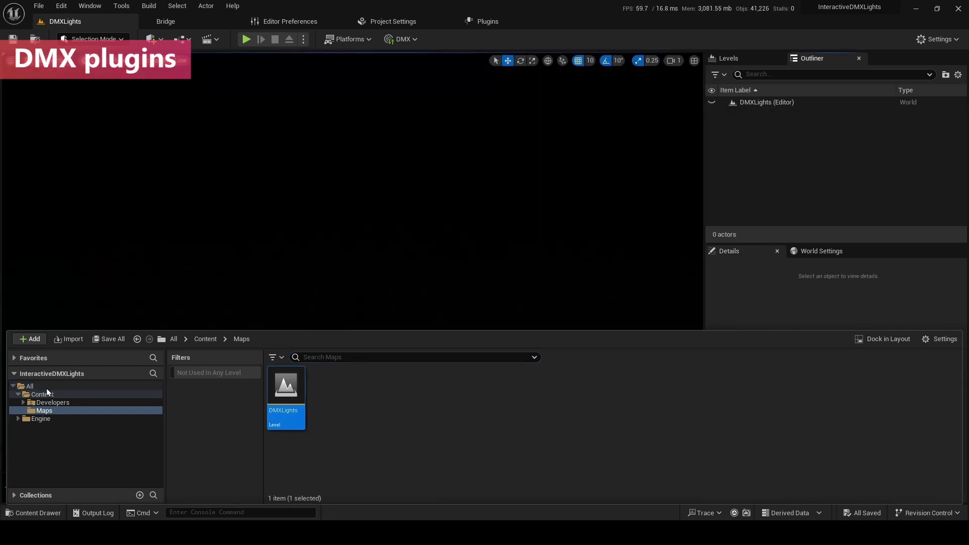
- Select the Engine folder and adjust the Content Browser view settings to show its content
click(31, 418)
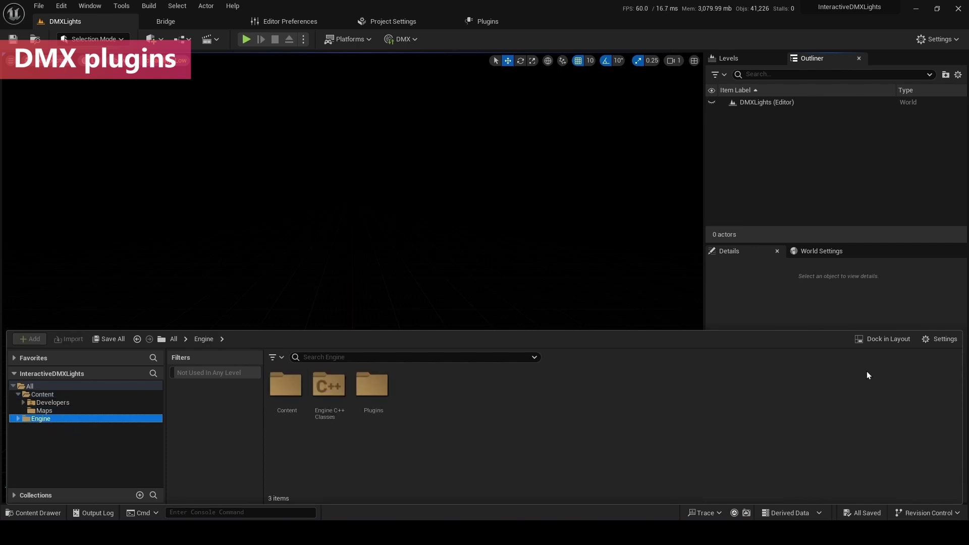
click(929, 339)
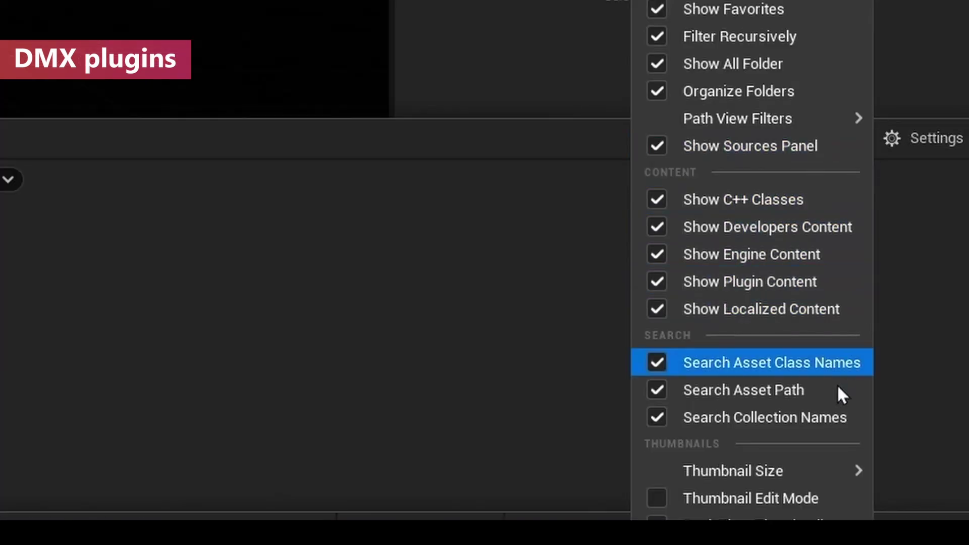
mouse_move(810, 121)
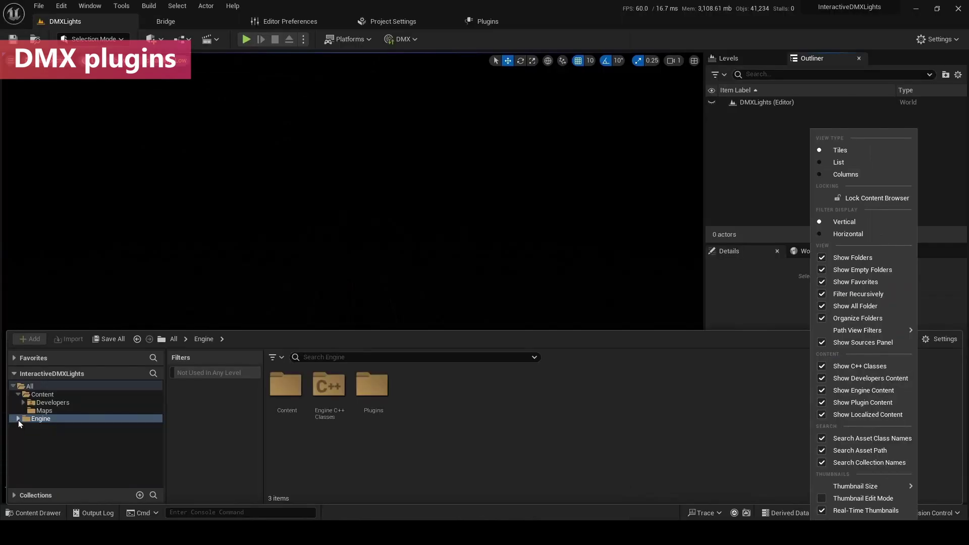
- Expand Engine > Plugins and open DMX Fixtures Content's LightFixtures folder, listing BP_MovingHead
click(19, 418)
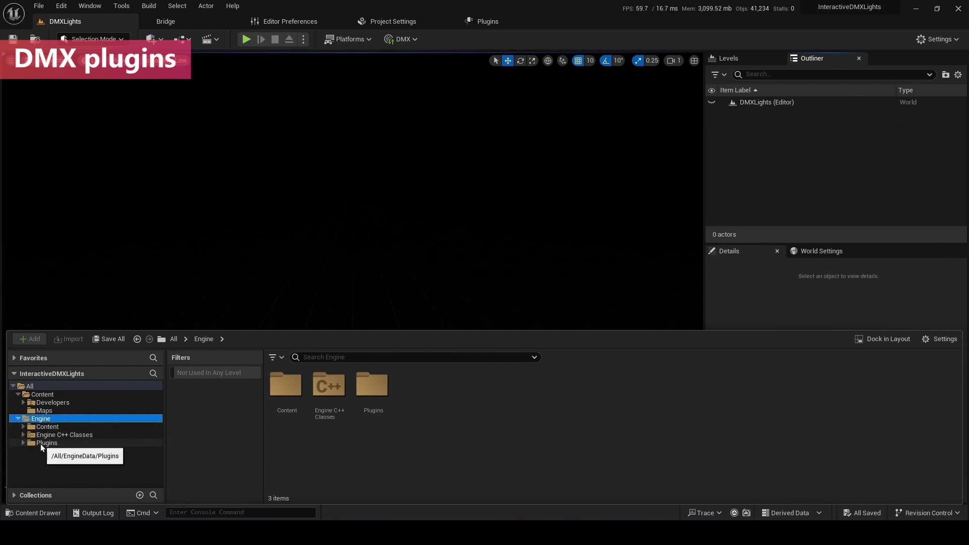
click(24, 443)
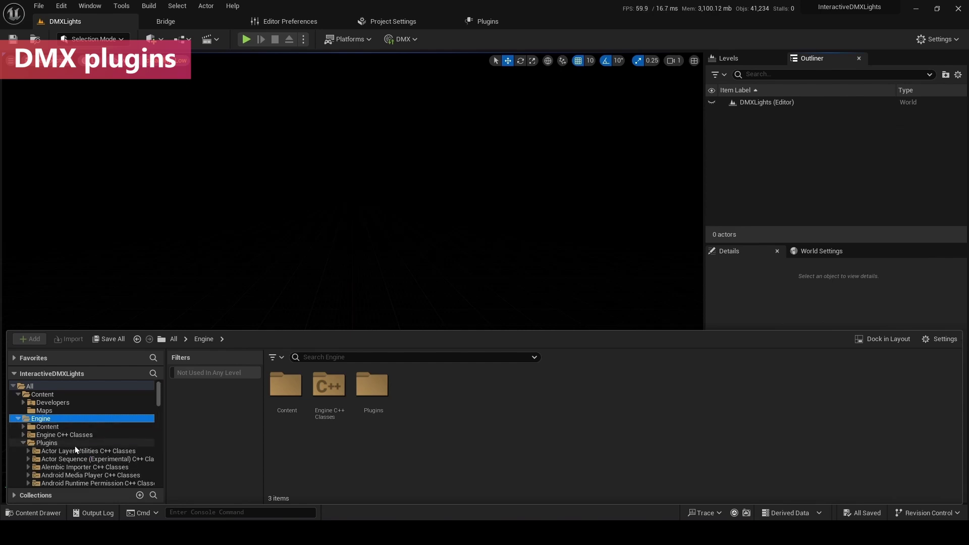
scroll(72, 436, down, 10)
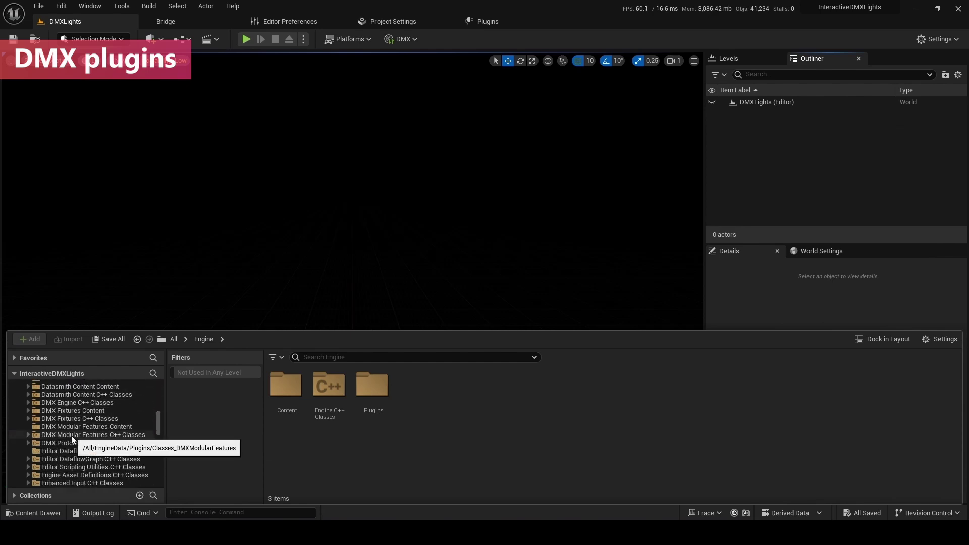
scroll(71, 435, up, 2)
click(72, 419)
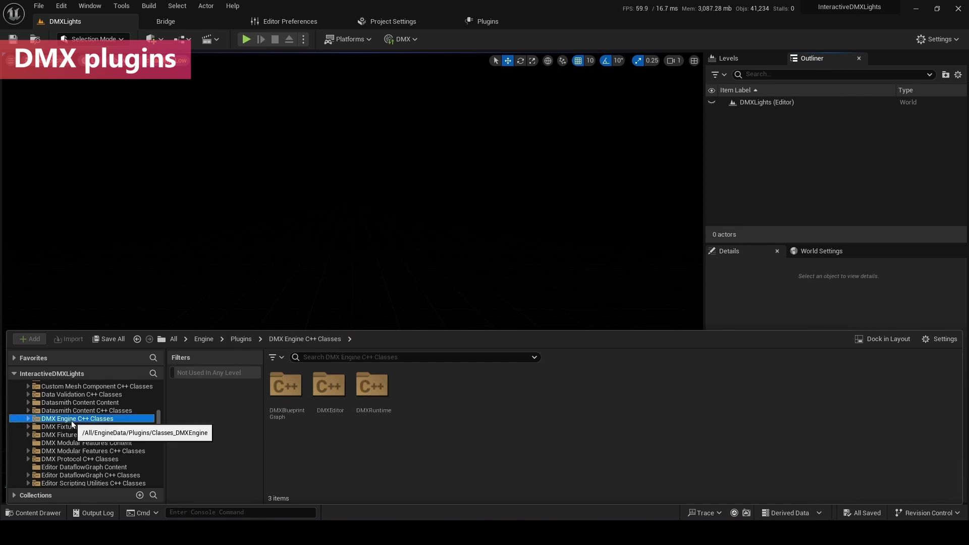
shift+click(75, 458)
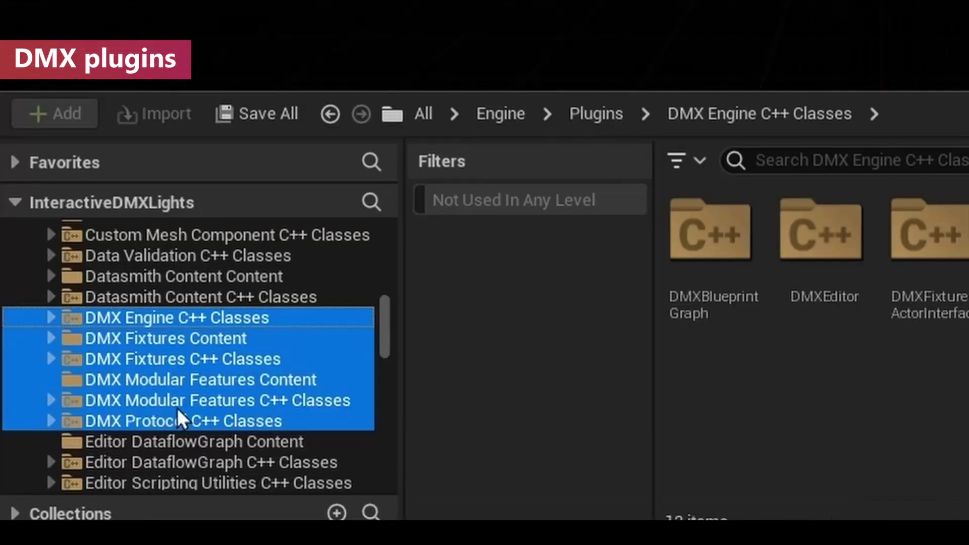
click(208, 339)
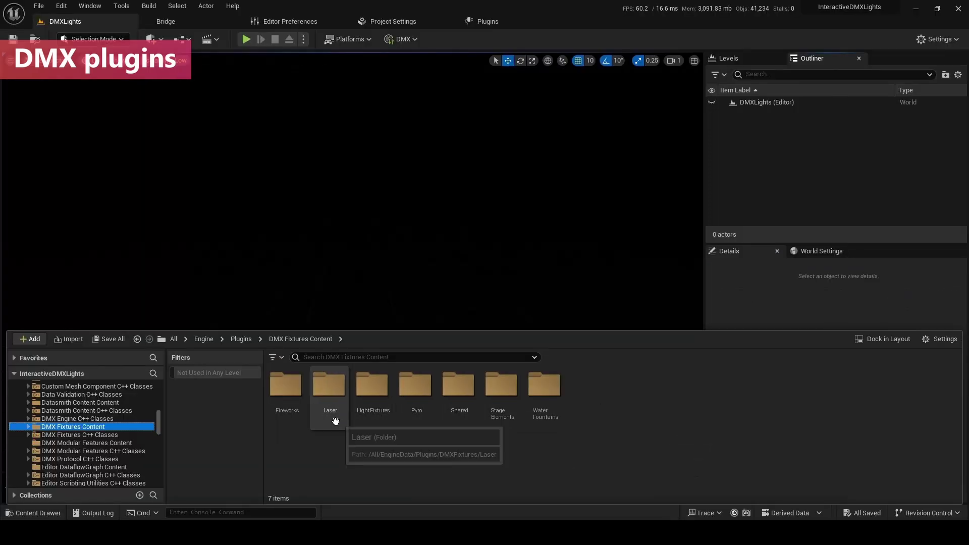
double_click(371, 401)
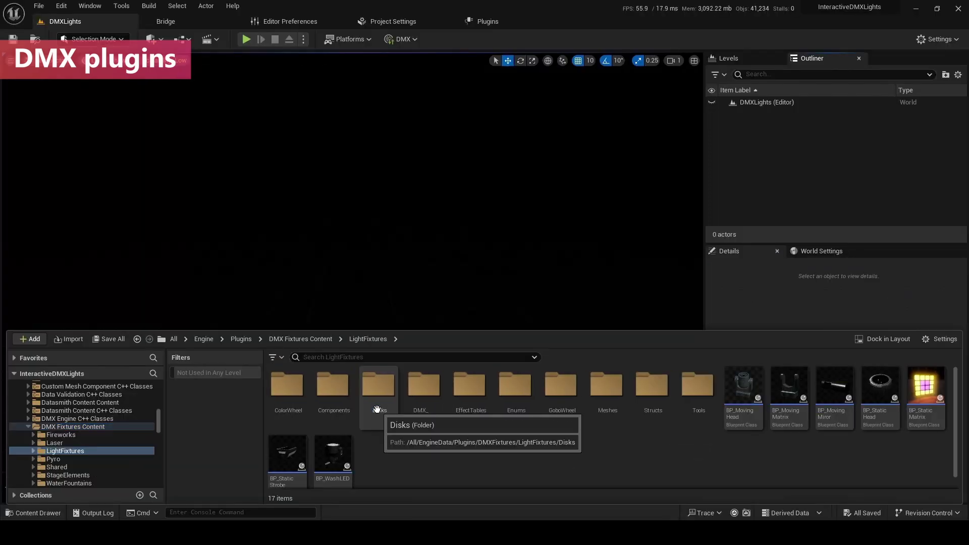
scroll(511, 413, down, 1)
mouse_move(756, 411)
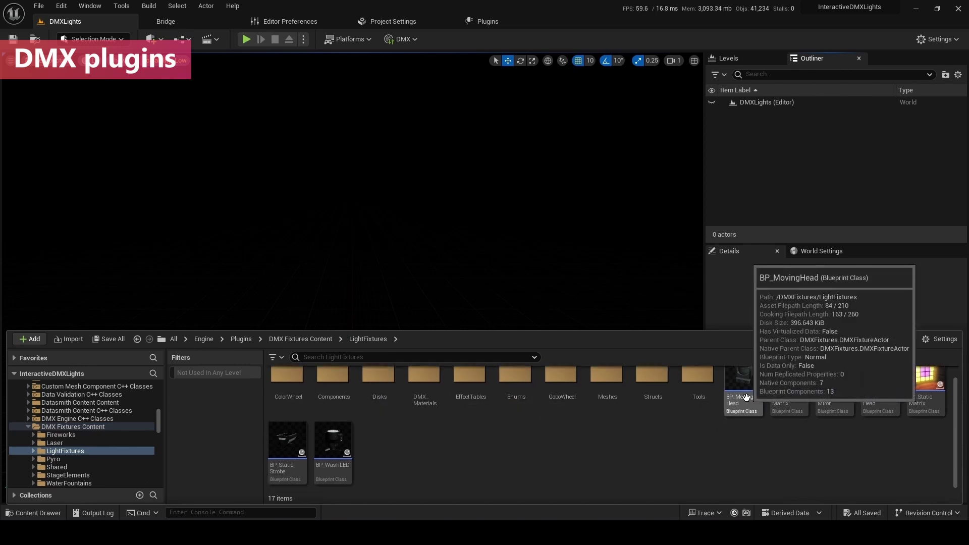
scroll(756, 410, up, 1)
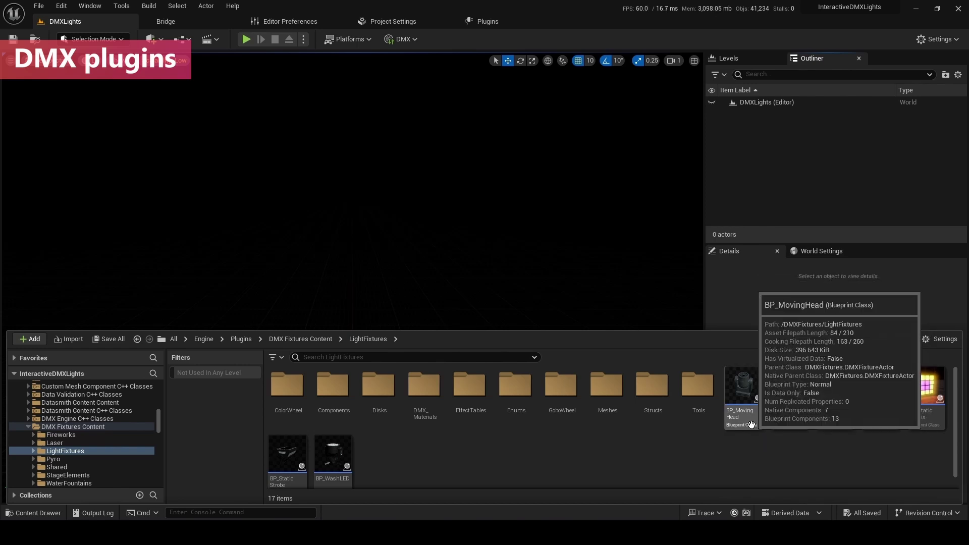
- Drag BP_MovingHead into the level, reset its location to 0, 0, 0, and frame it
click(751, 425)
drag(480, 294, 394, 325)
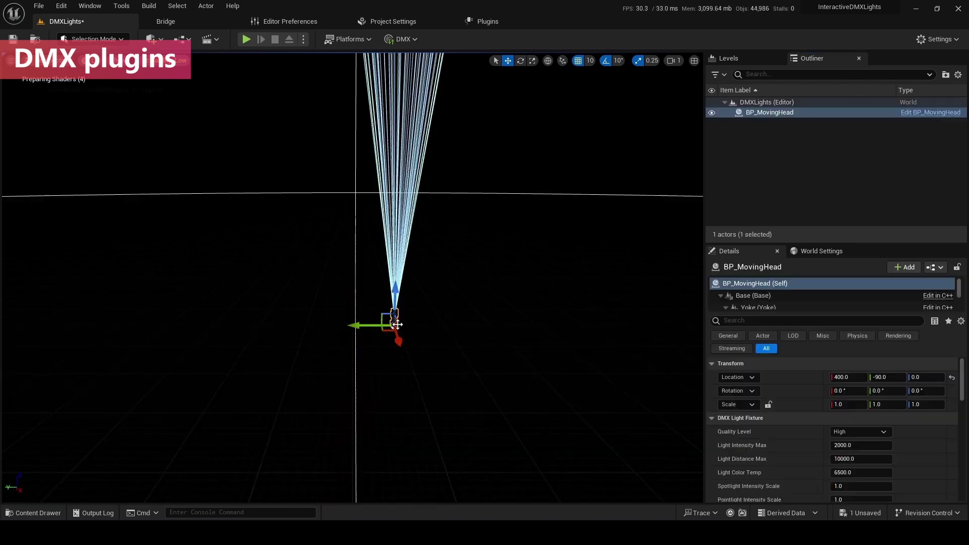
click(952, 381)
key(f)
scroll(392, 304, up, 4)
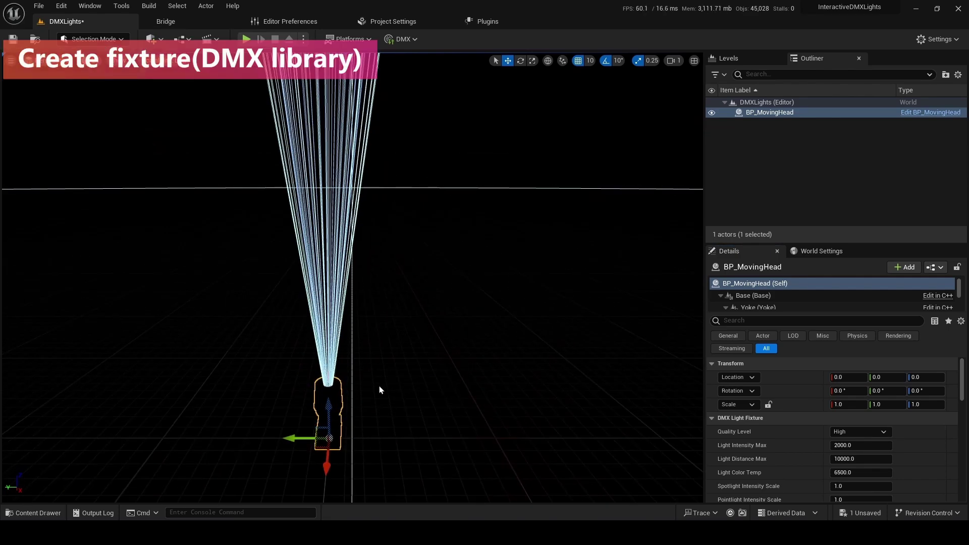
- Zoom the viewport out to see the moving head's beam shining upward
scroll(380, 389, down, 4)
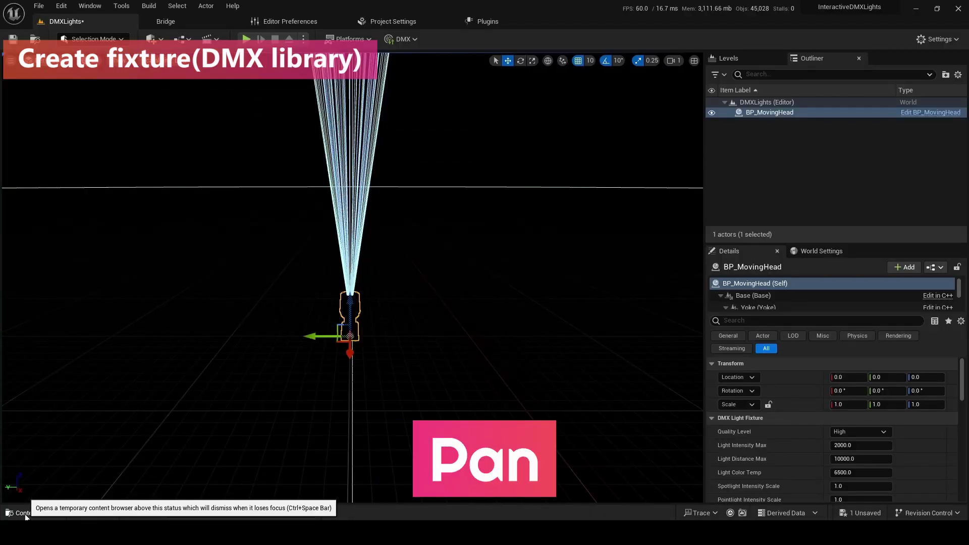
- Create a folder named DMX in Content and open it
click(24, 513)
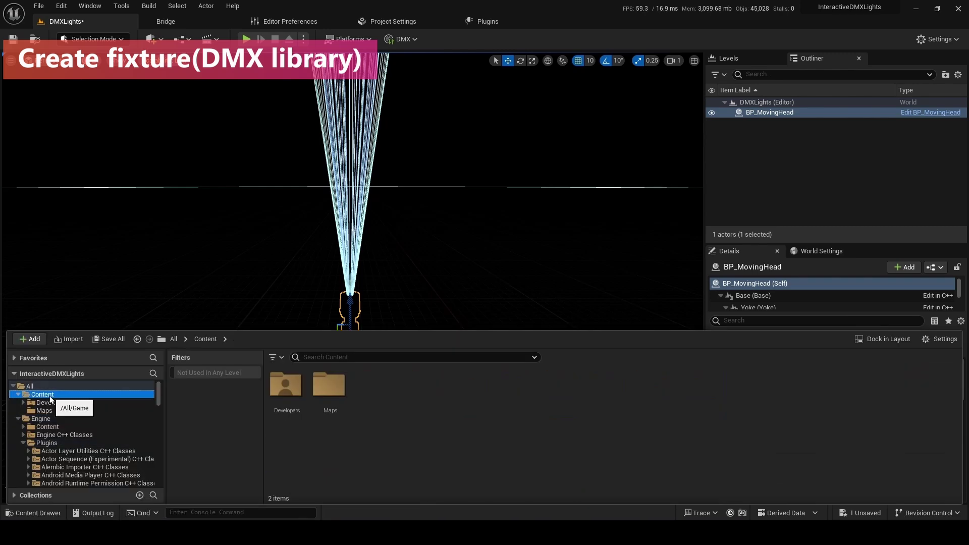
right_click(425, 385)
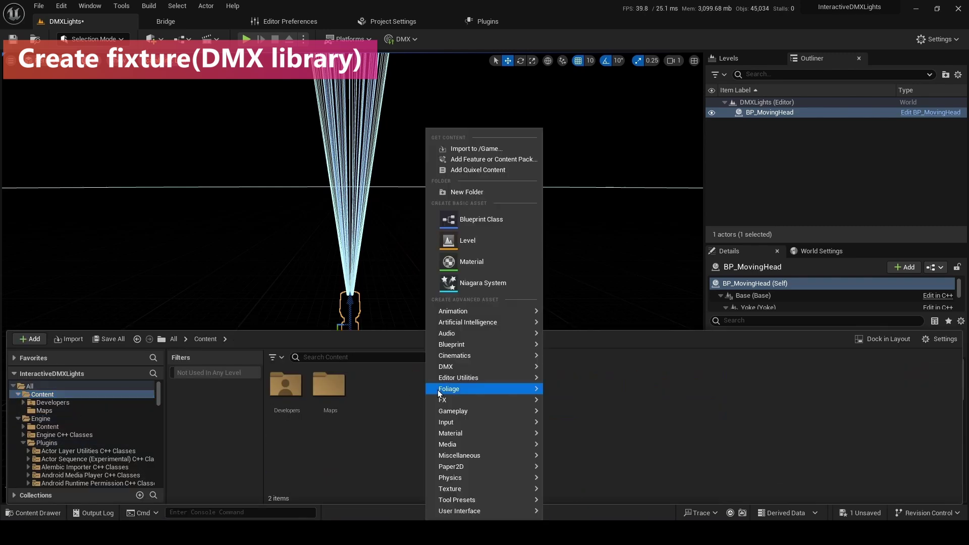
click(470, 192)
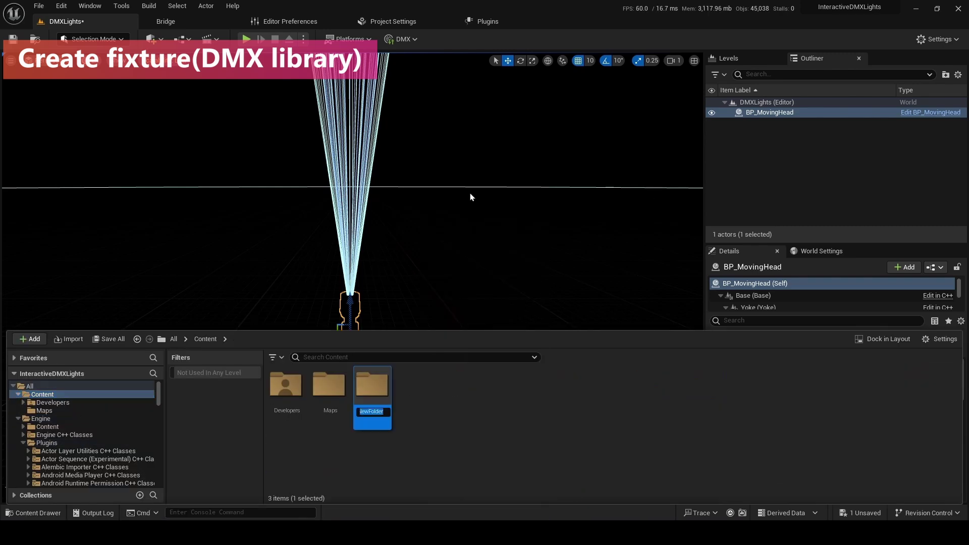
text(DMX)
key(Return)
double_click(340, 397)
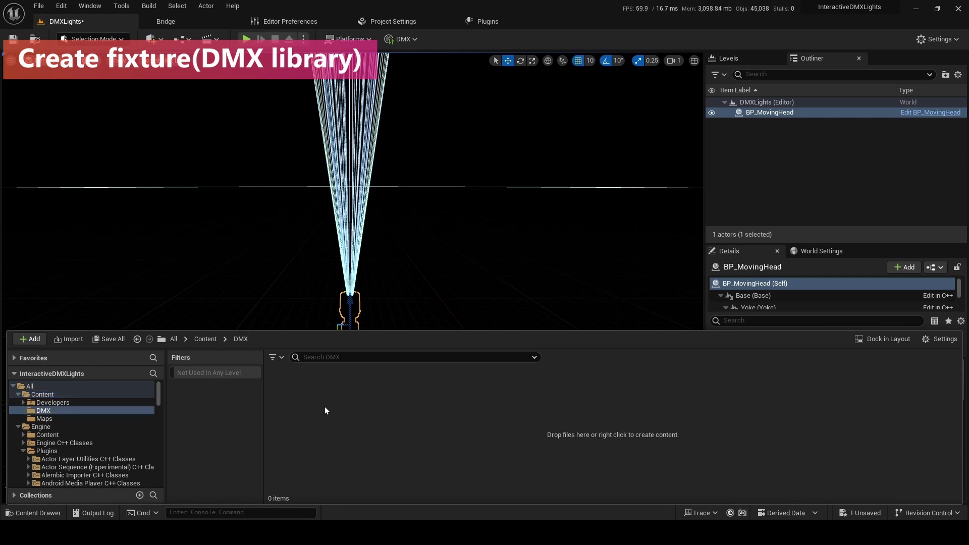
- Add a DMX Library asset named InteractiveDMX_Fixture inside the DMX folder
right_click(310, 410)
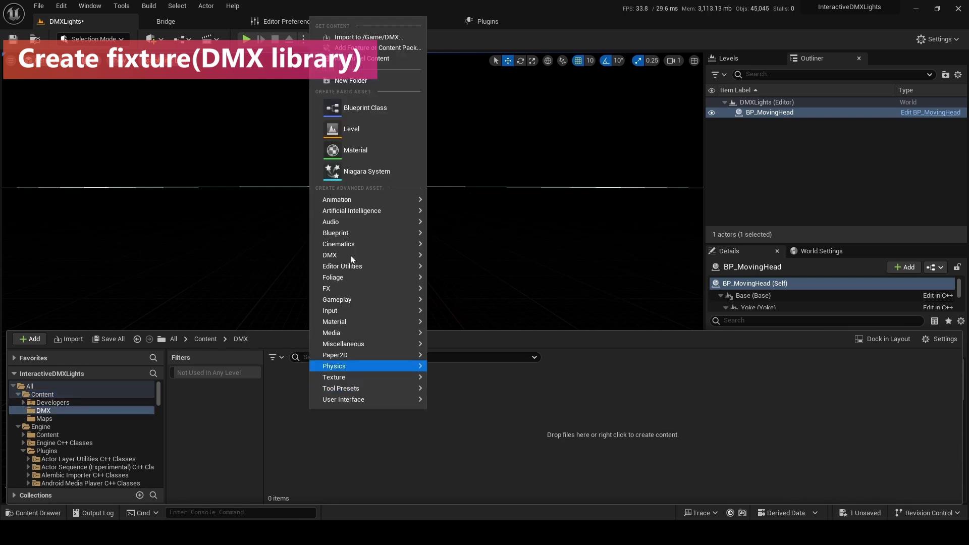
mouse_move(363, 254)
click(464, 264)
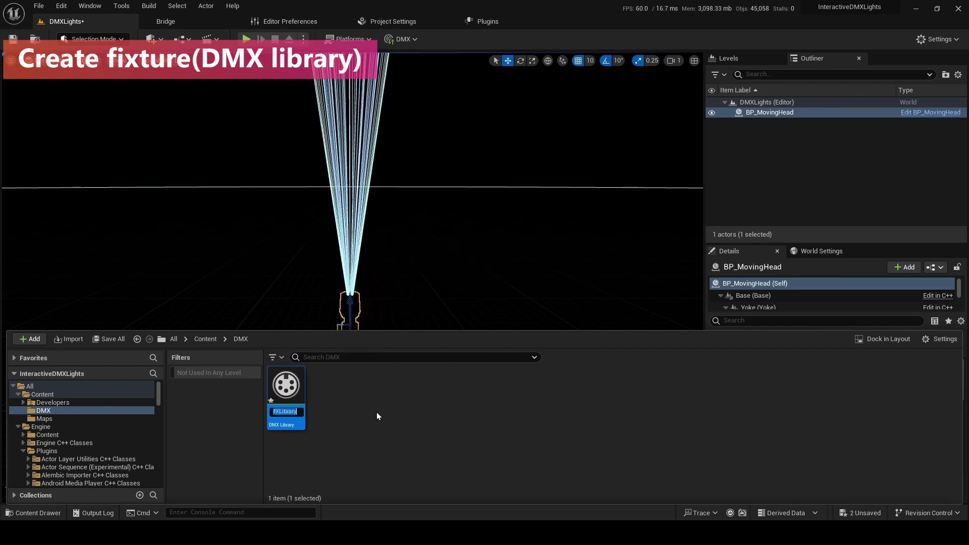
text(Interac)
text(tiveD)
text(MX_)
text(Fixture)
key(Return)
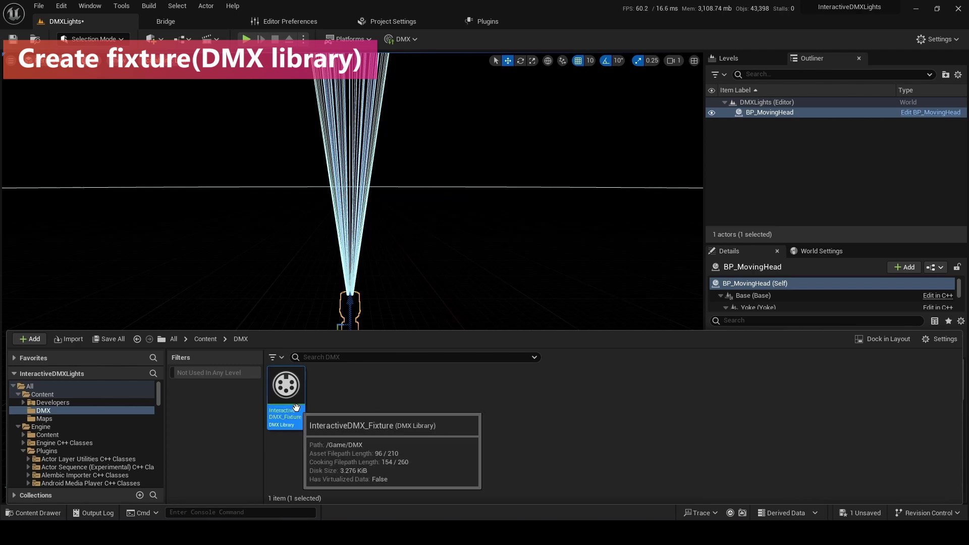
- Open and dock the library, add a fixture type named starting 'Movi', and add one mode
double_click(305, 413)
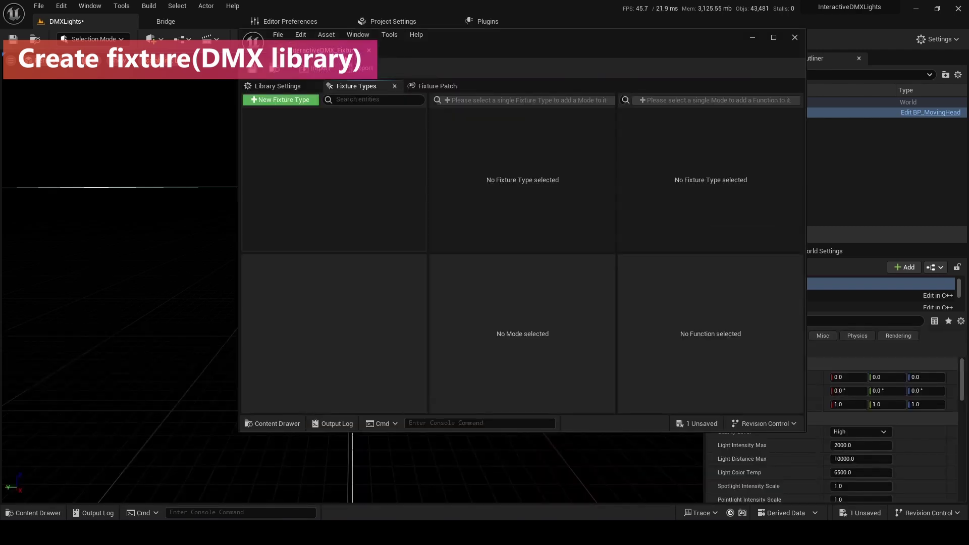
drag(323, 51, 610, 26)
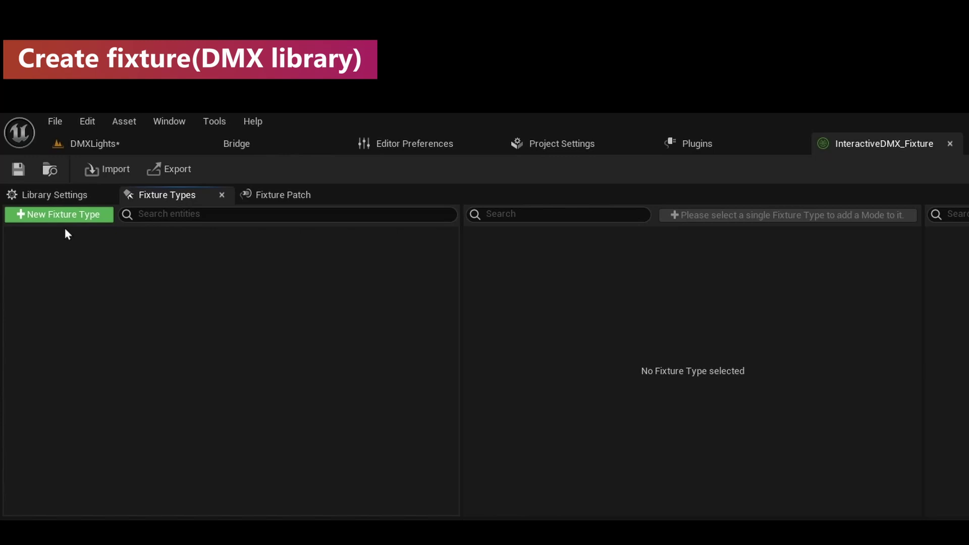
click(40, 214)
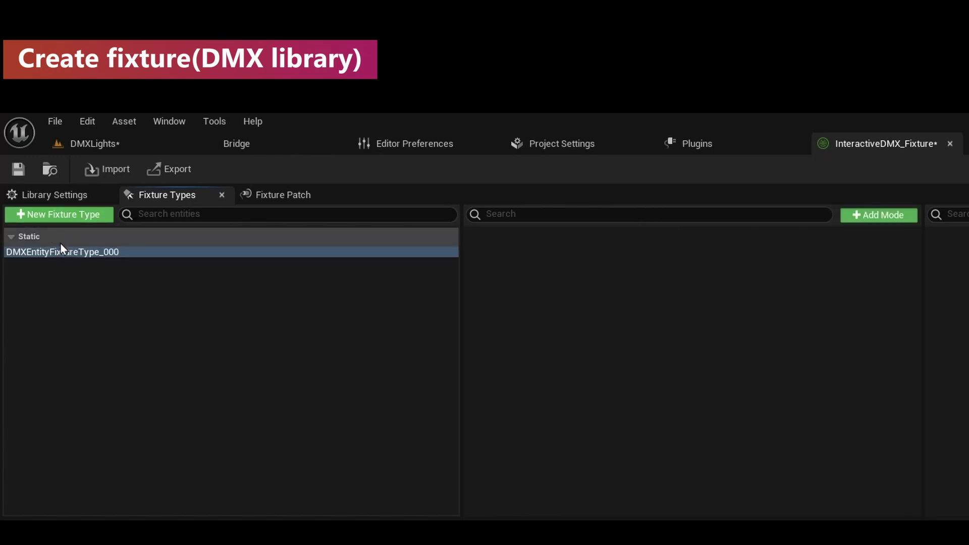
double_click(59, 252)
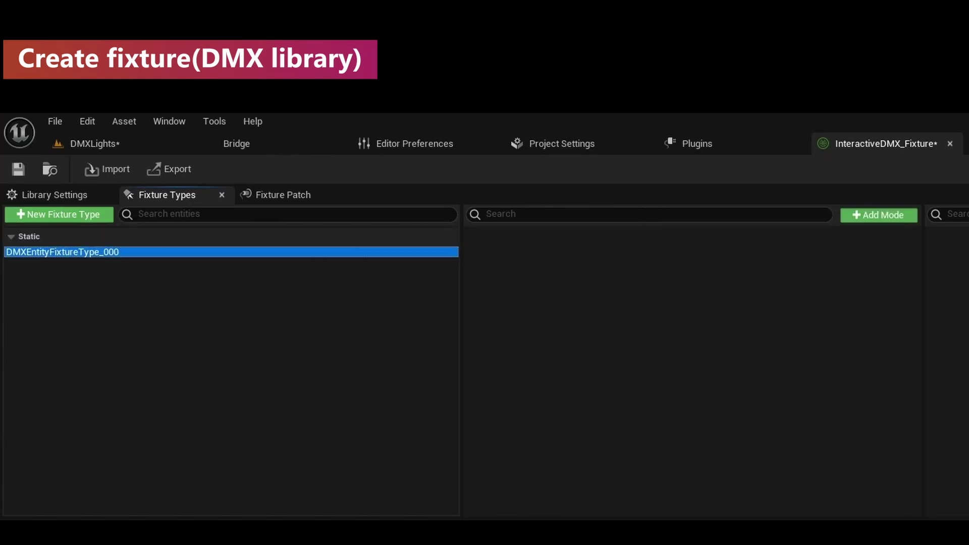
click(255, 353)
text(M)
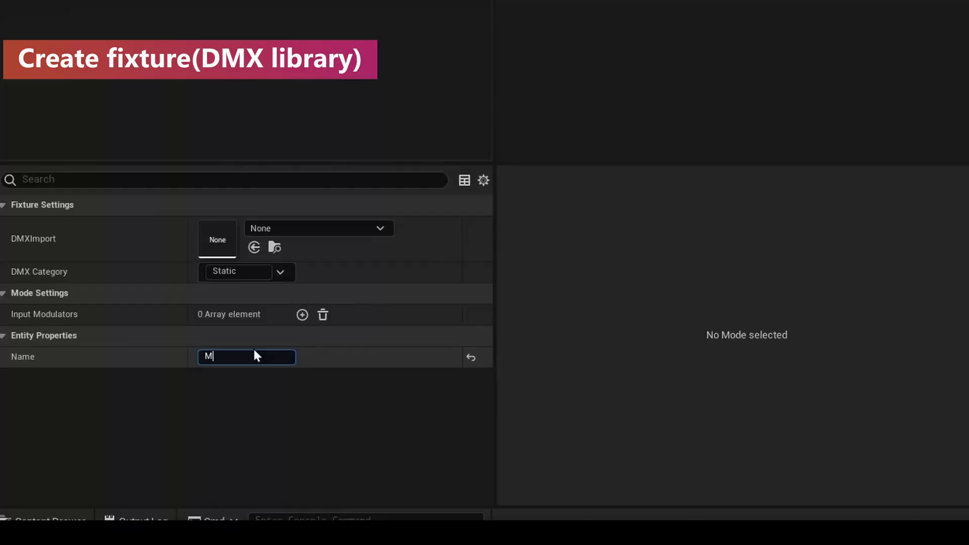
text(oving)
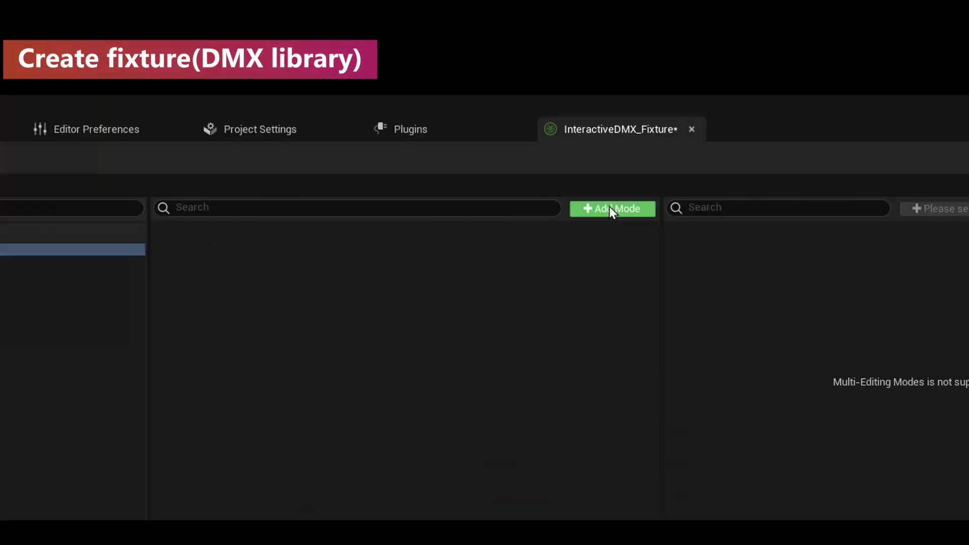
click(610, 208)
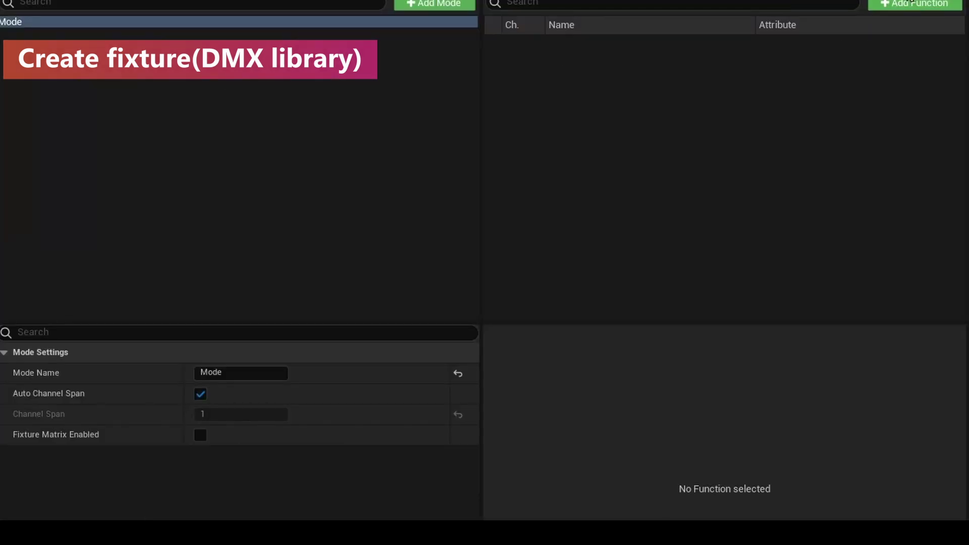
- Add the first fixture-mode function and name it Color
click(915, 3)
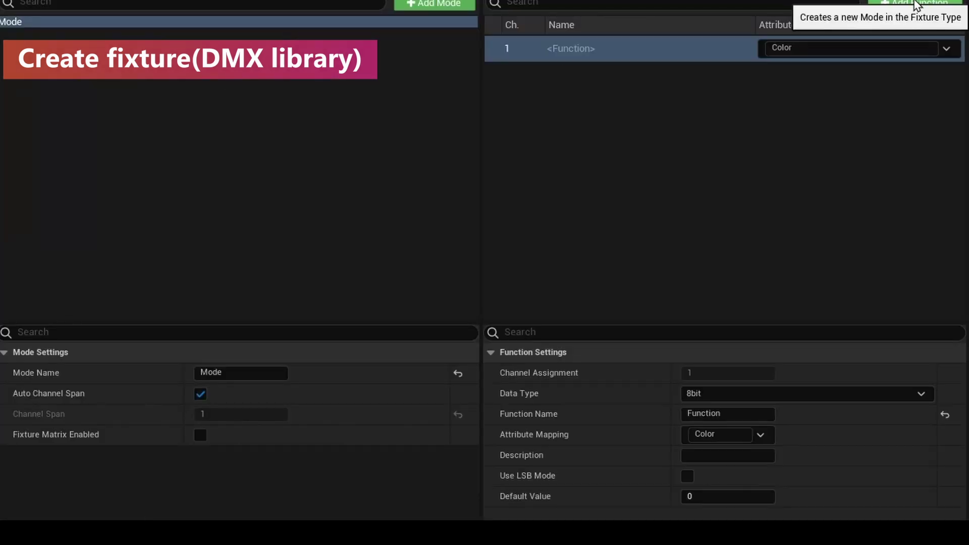
click(726, 414)
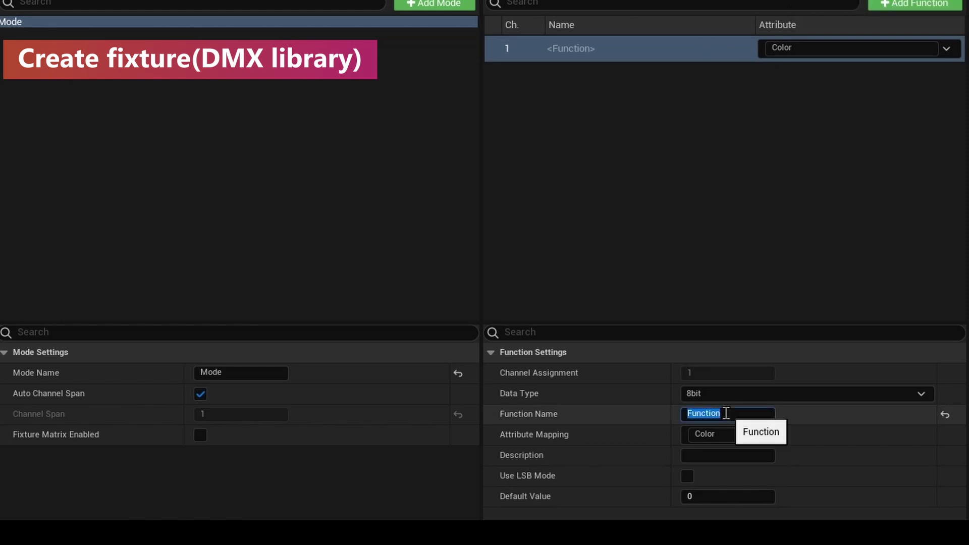
text(Coloe)
key(BackSpace)
text(r)
- Add a second function named Dimmer, mapped to the Dimmer attribute
click(915, 4)
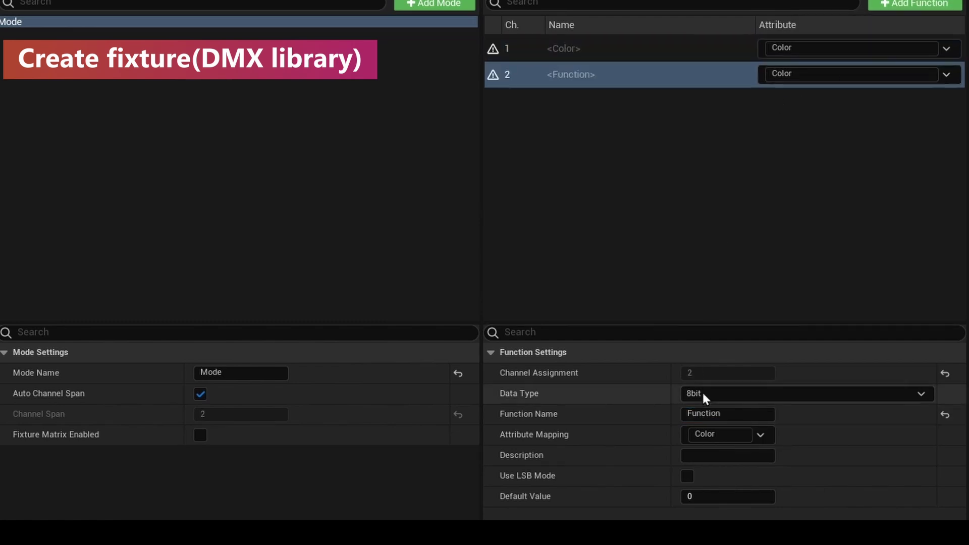
click(708, 412)
text(Dimmer)
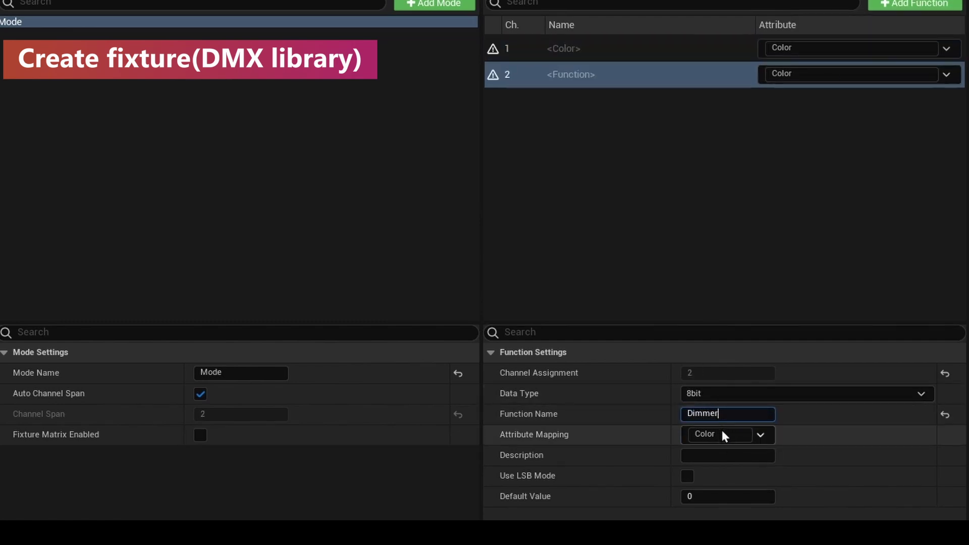
key(Return)
click(760, 435)
text(dimm)
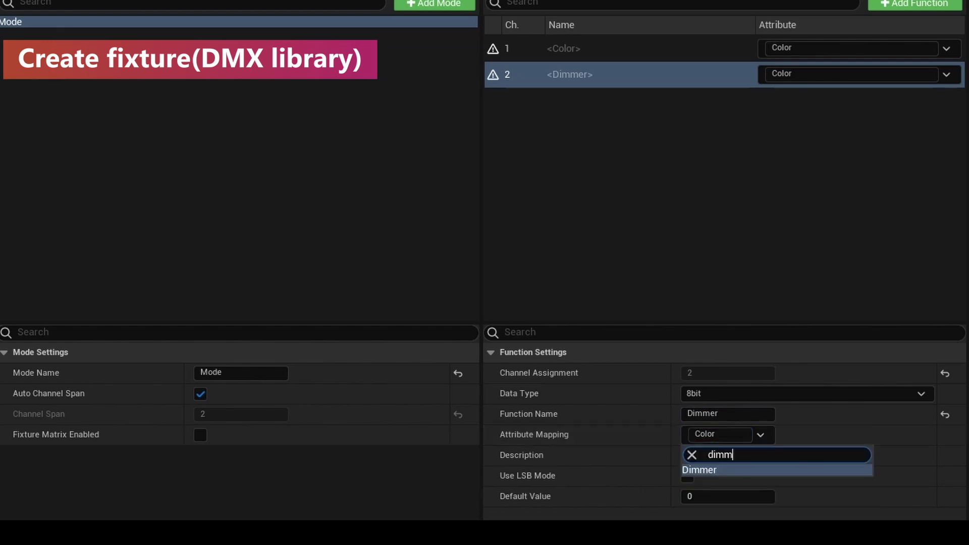
click(734, 474)
- Add a Pan function mapped to the Pan attribute with 16bit data type
click(911, 4)
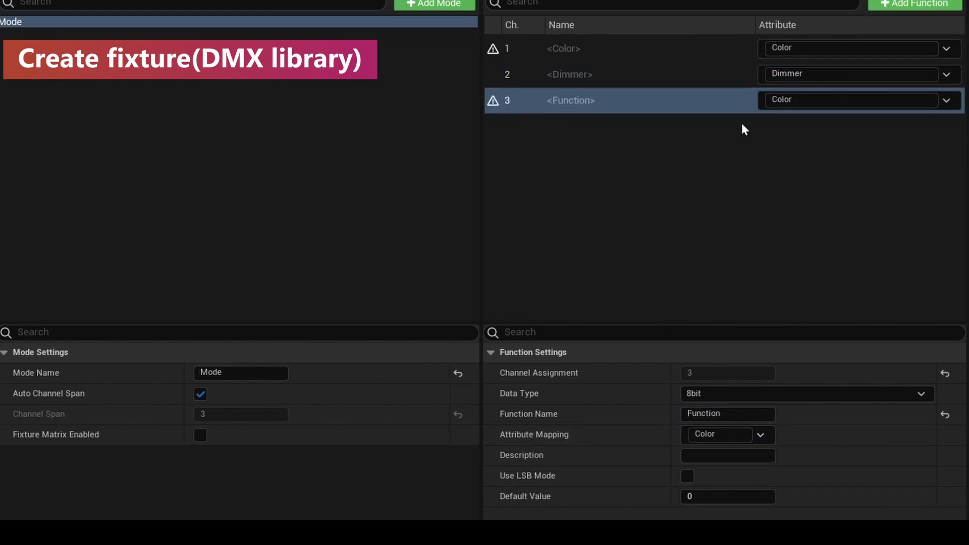
click(742, 414)
text(Pan)
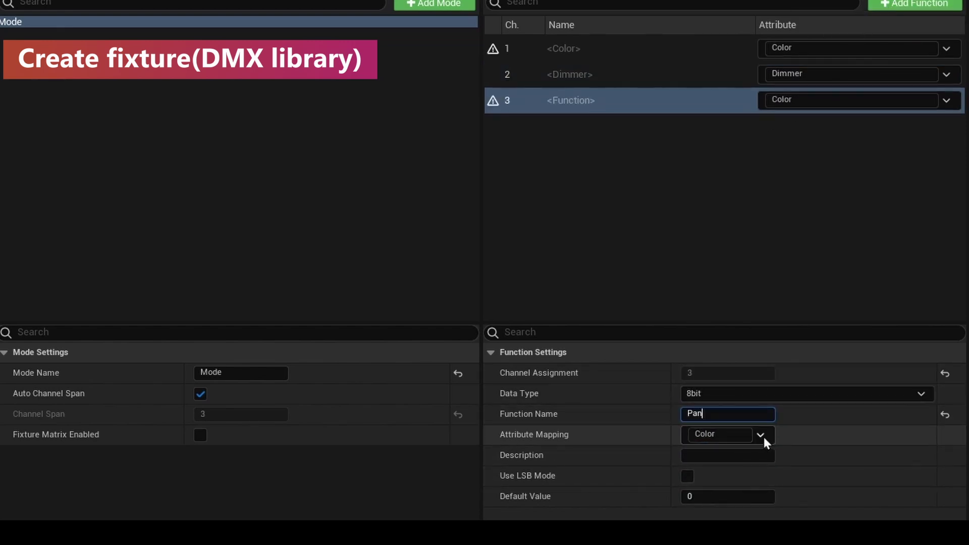
click(762, 435)
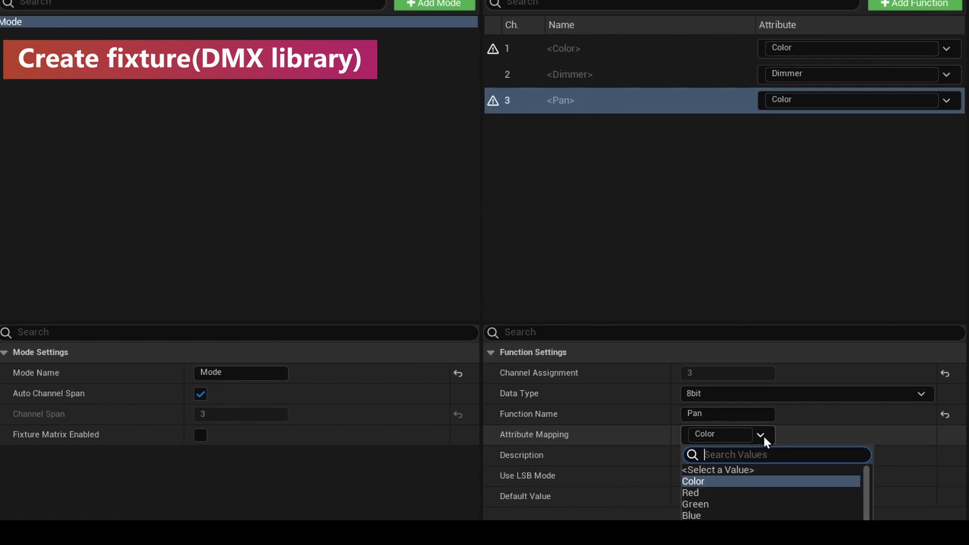
text(pan)
click(743, 470)
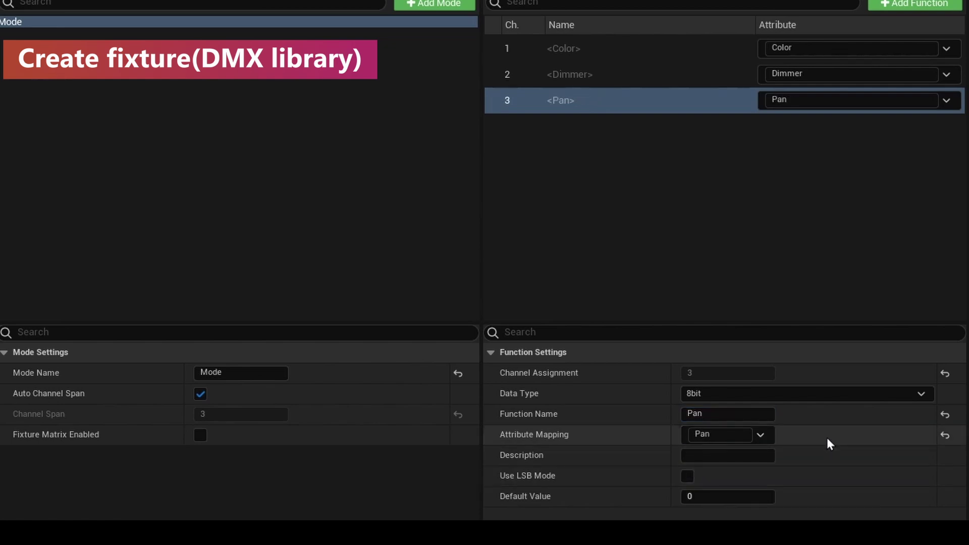
click(794, 396)
click(789, 427)
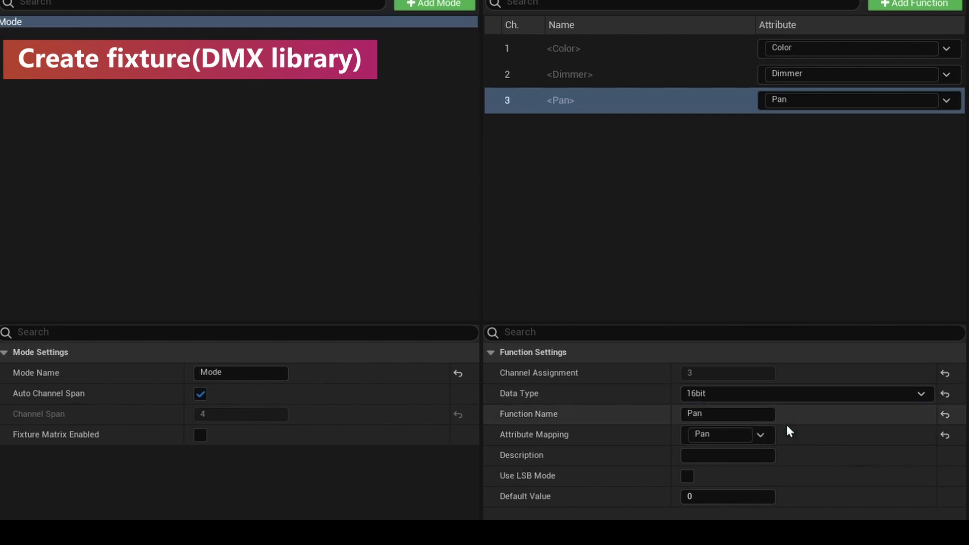
- Add a Tilt function mapped to the Tilt attribute as a 16bit channel
click(914, 4)
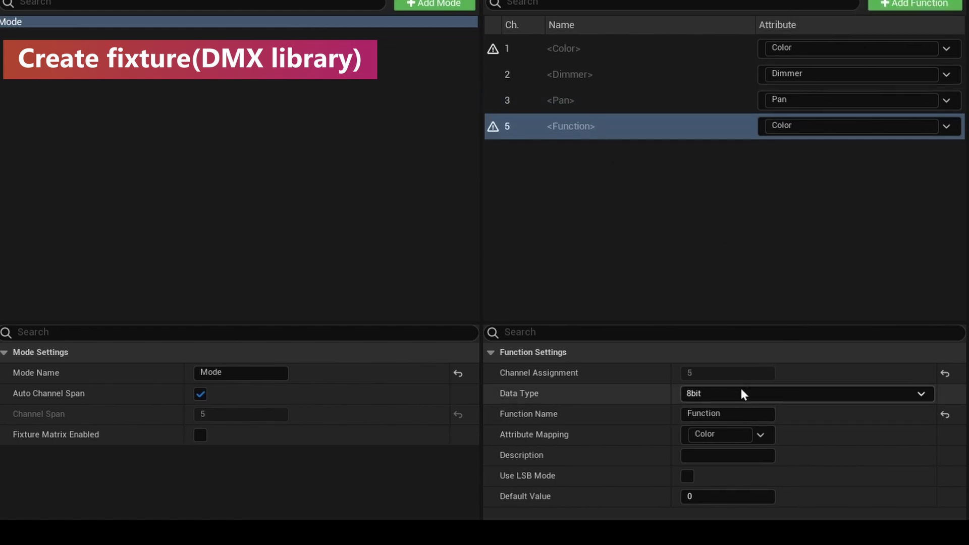
click(731, 413)
text(Tilt)
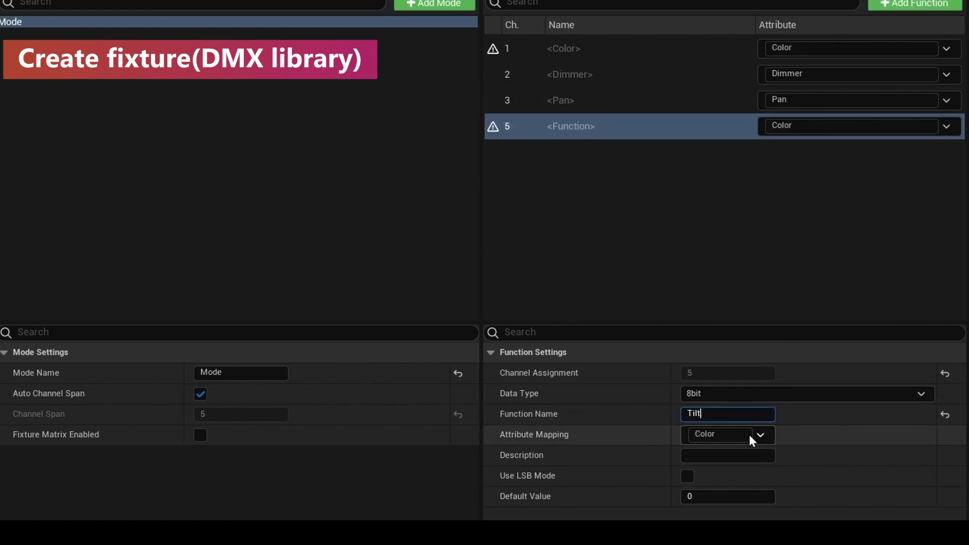
click(753, 432)
click(697, 469)
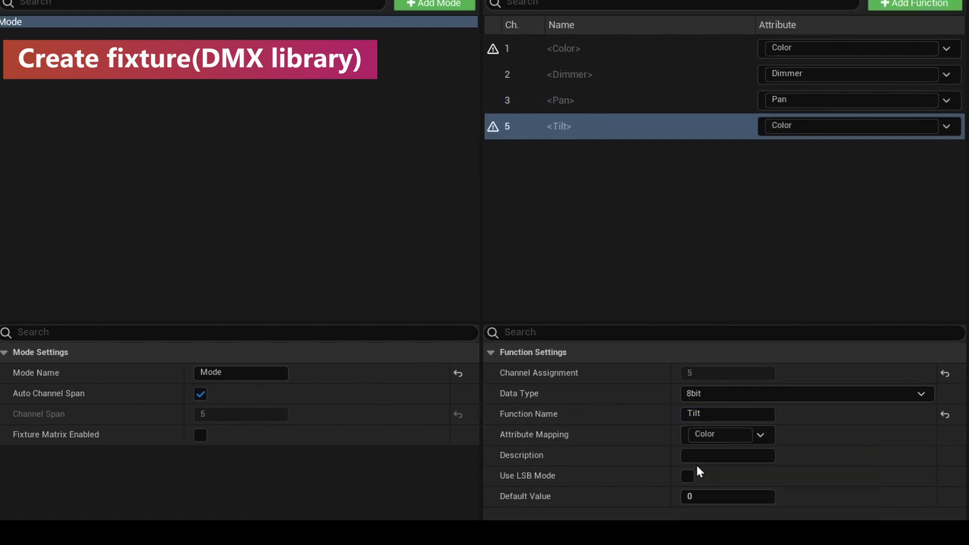
click(779, 394)
click(750, 427)
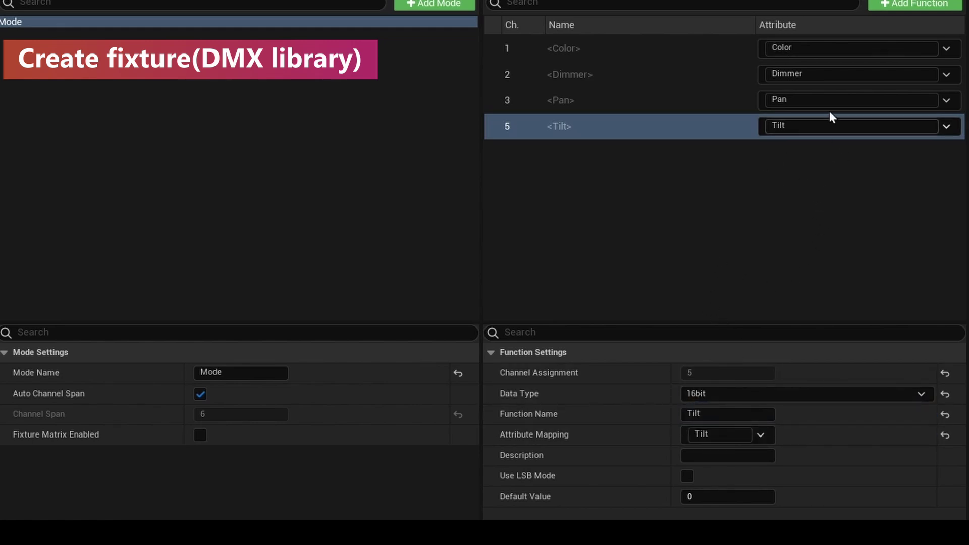
- Add an 8bit Zoom function mapped to the Zoom attribute
click(914, 4)
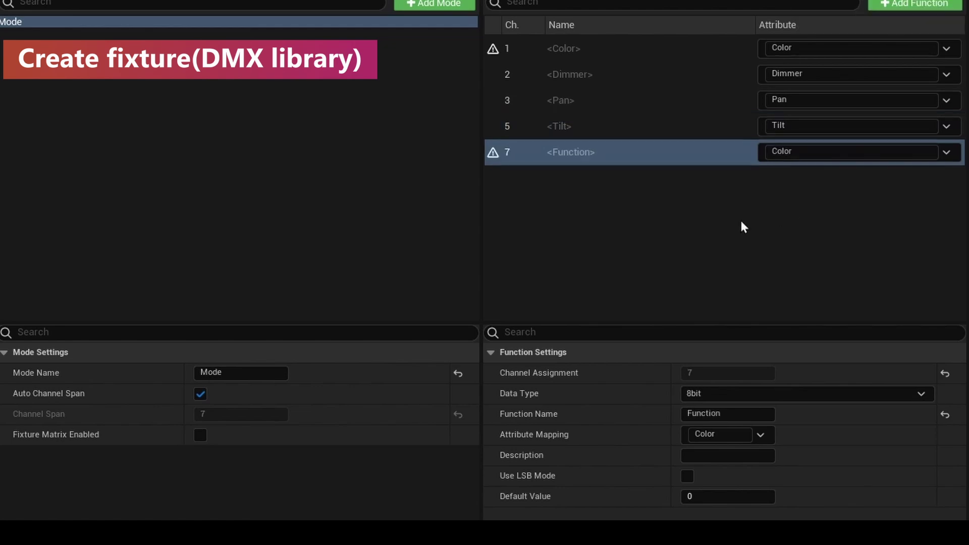
click(746, 413)
text(Zoom)
click(746, 395)
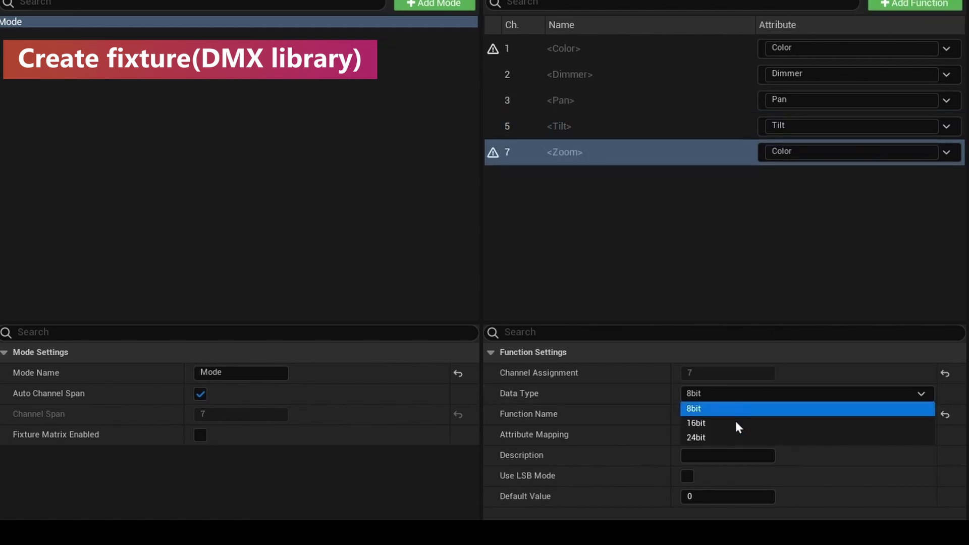
click(699, 410)
click(761, 435)
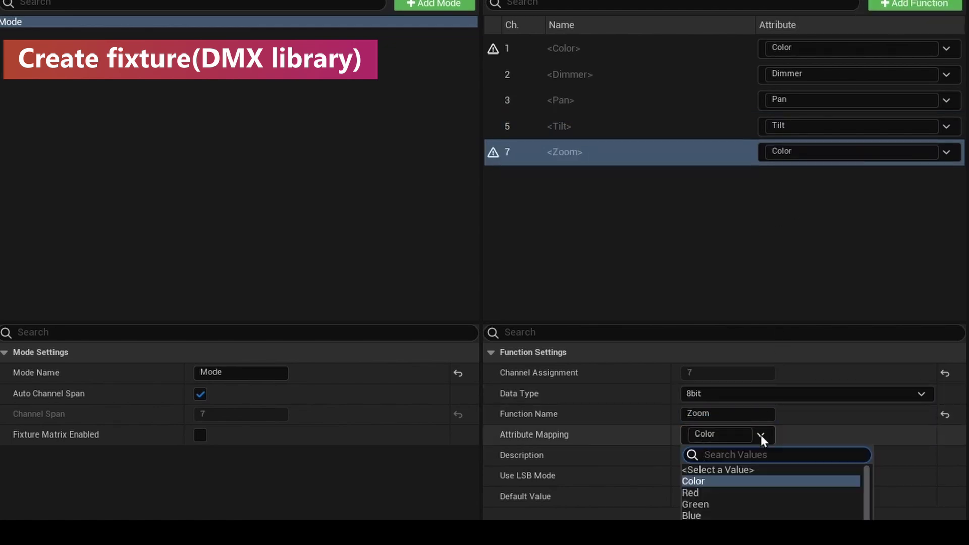
text(zoom)
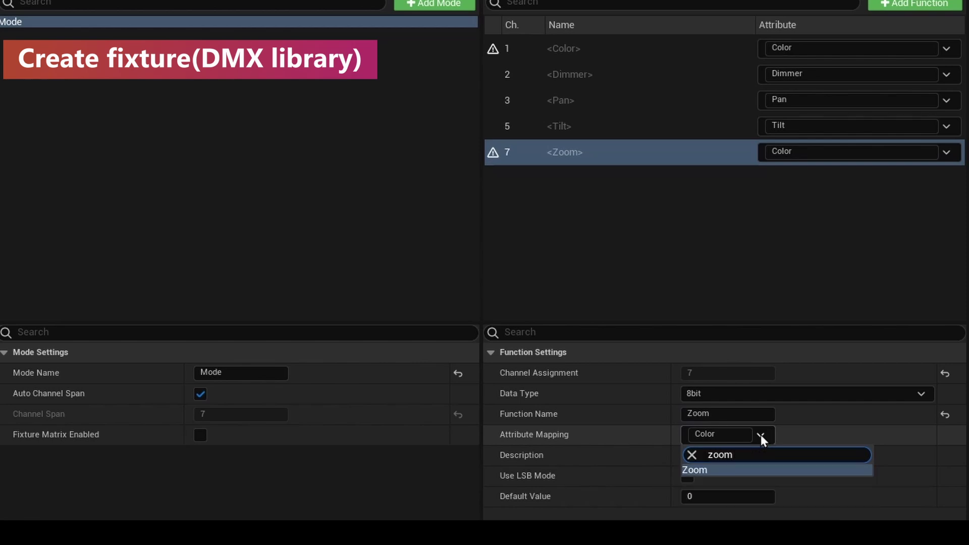
click(756, 468)
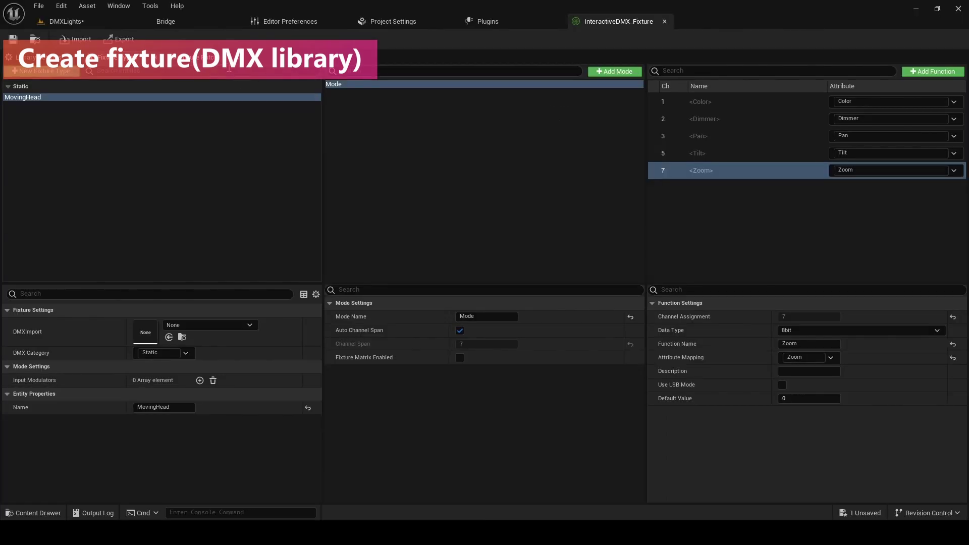
- In Fixture Patch, add a MovingHead patch at universe 1, channel 1, keeping the default mode
click(207, 57)
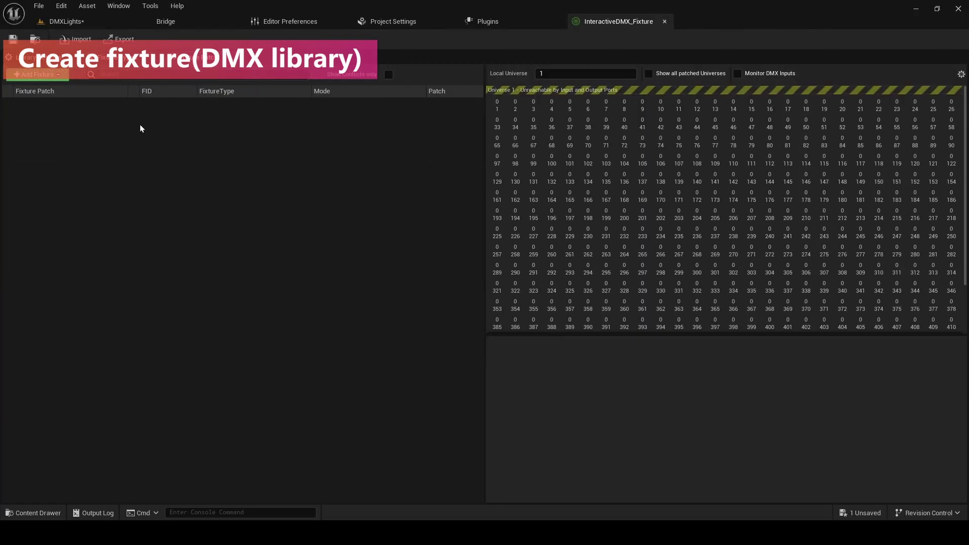
click(50, 77)
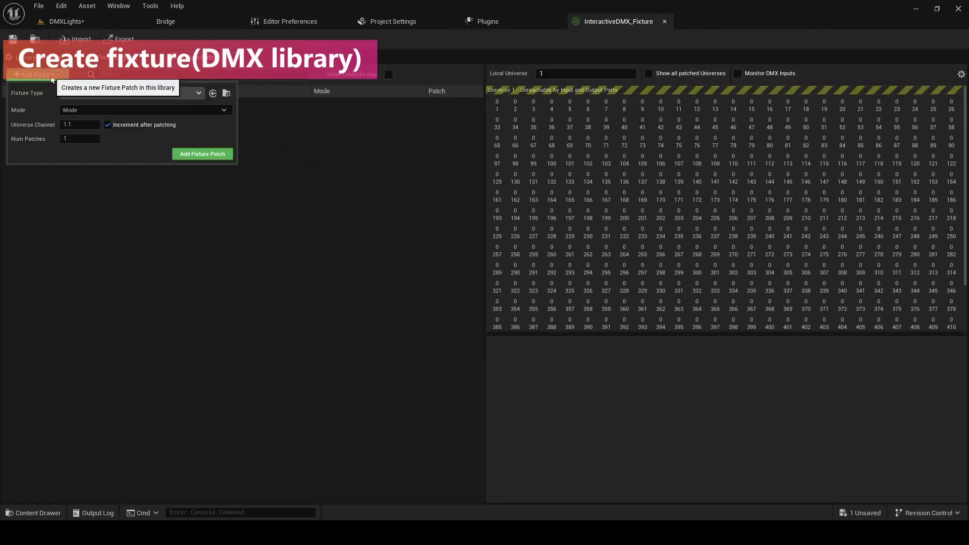
click(207, 154)
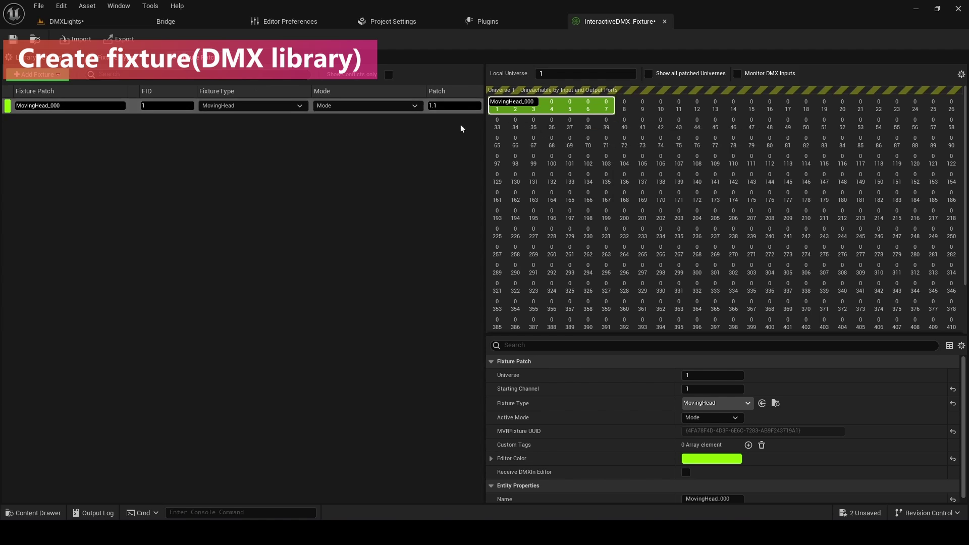
- Save the DMX library and select BP_MovingHead's DMX component in the DMXLights level
key(ctrl+s)
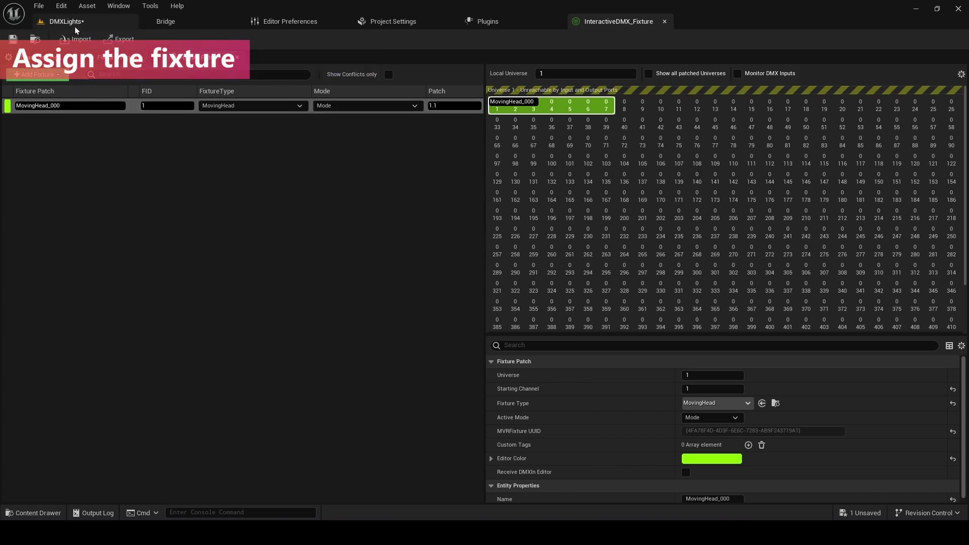
click(71, 23)
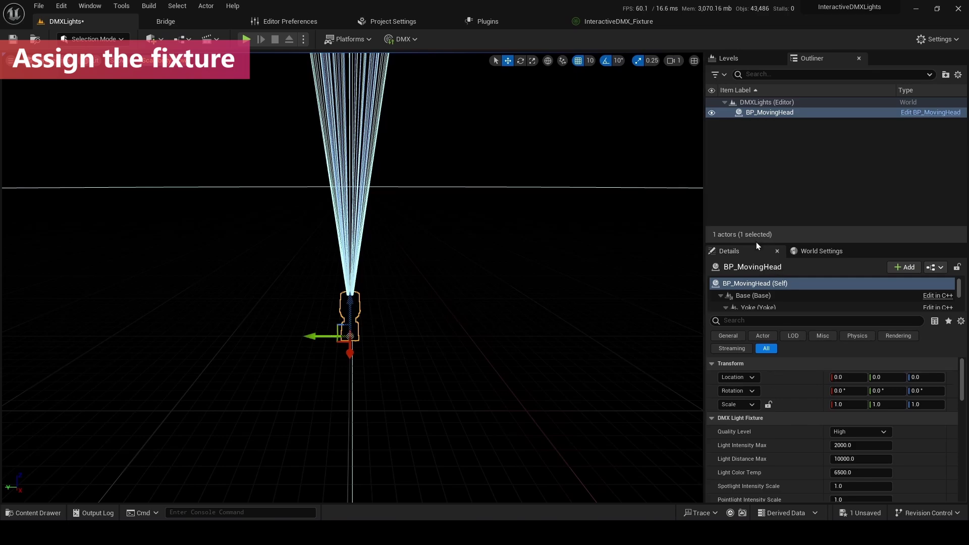
drag(756, 244, 755, 164)
scroll(765, 228, down, 6)
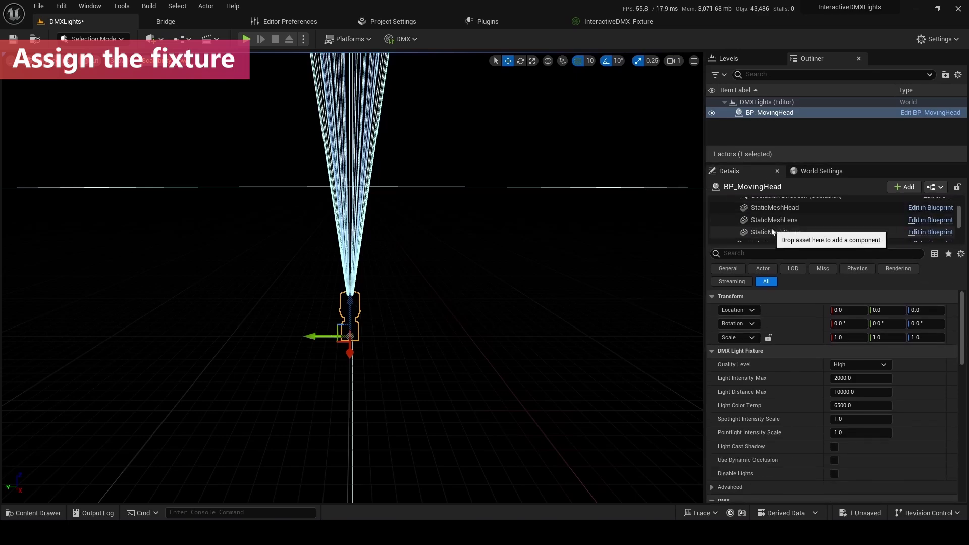
scroll(758, 226, up, 3)
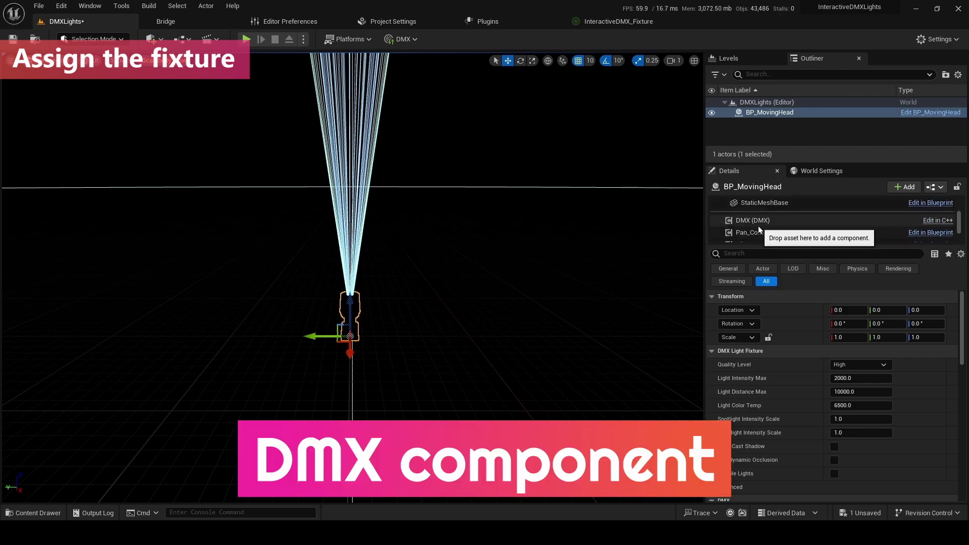
click(746, 221)
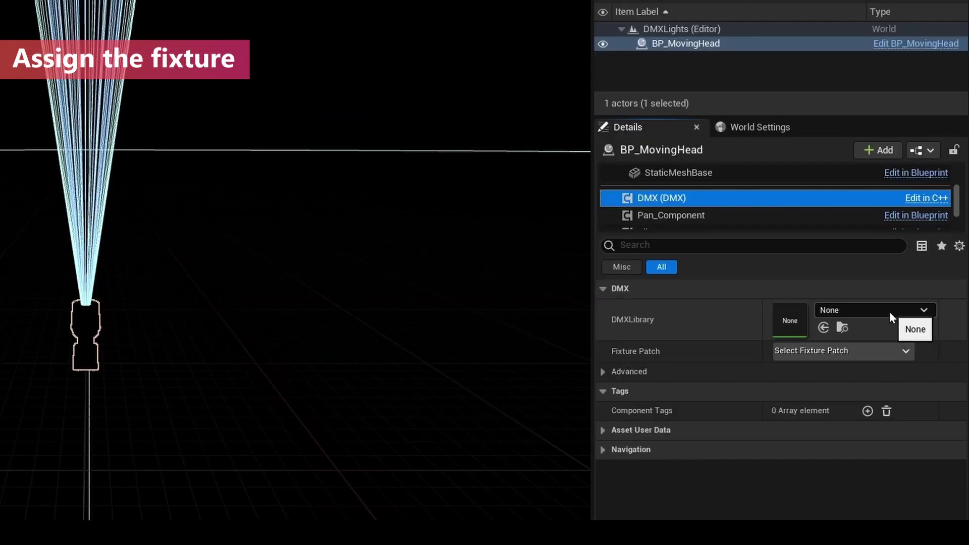
- Set the component's DMXLibrary to InteractiveDMX_Fixture and Fixture Patch to MovingHead_000
click(912, 299)
click(840, 145)
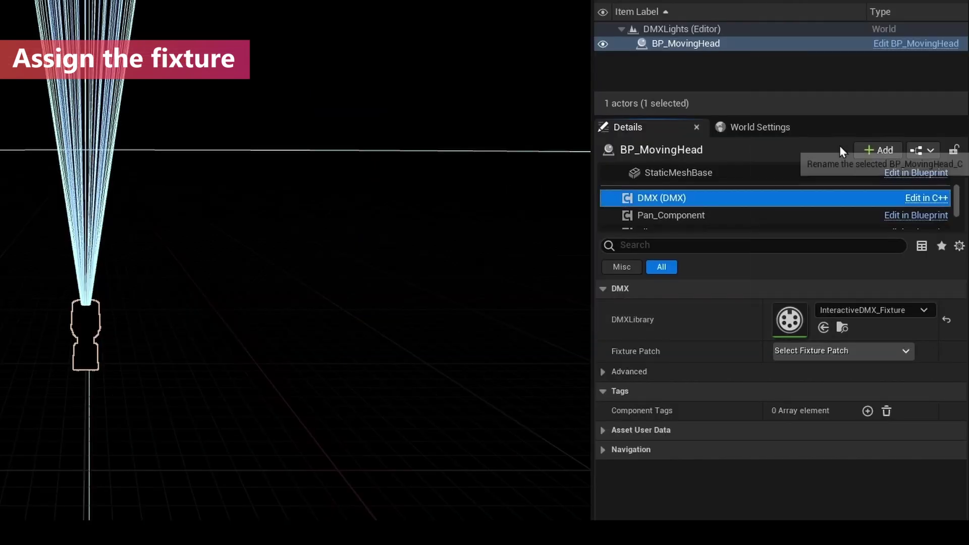
click(847, 357)
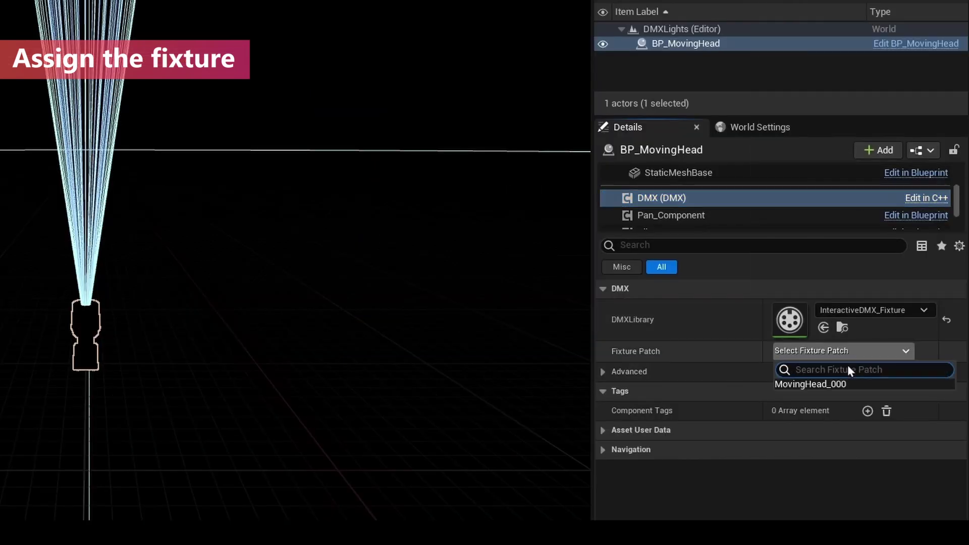
click(852, 386)
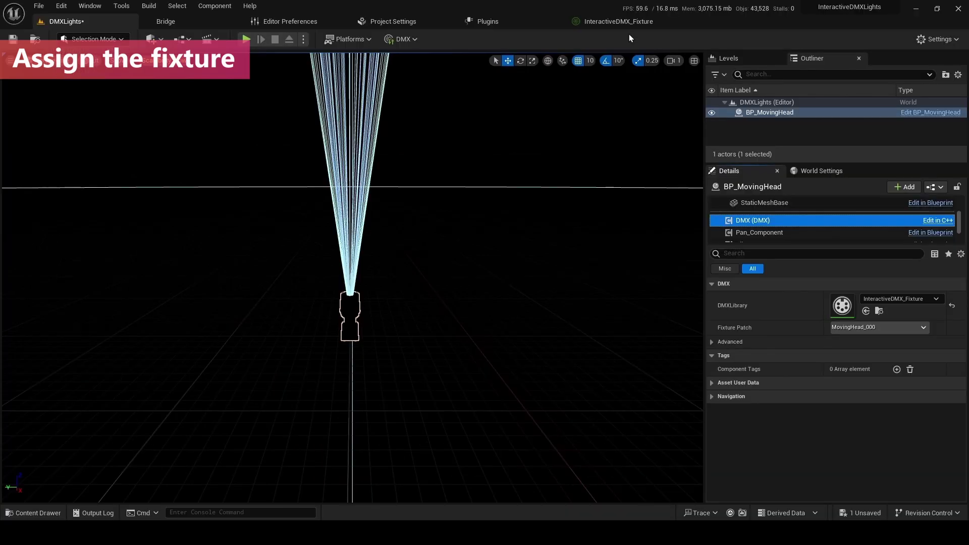
click(622, 23)
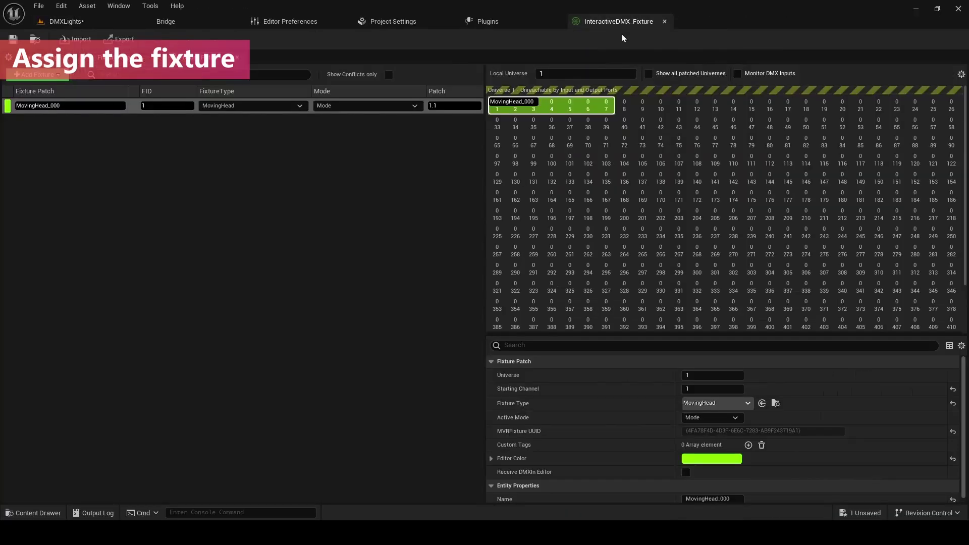
click(82, 25)
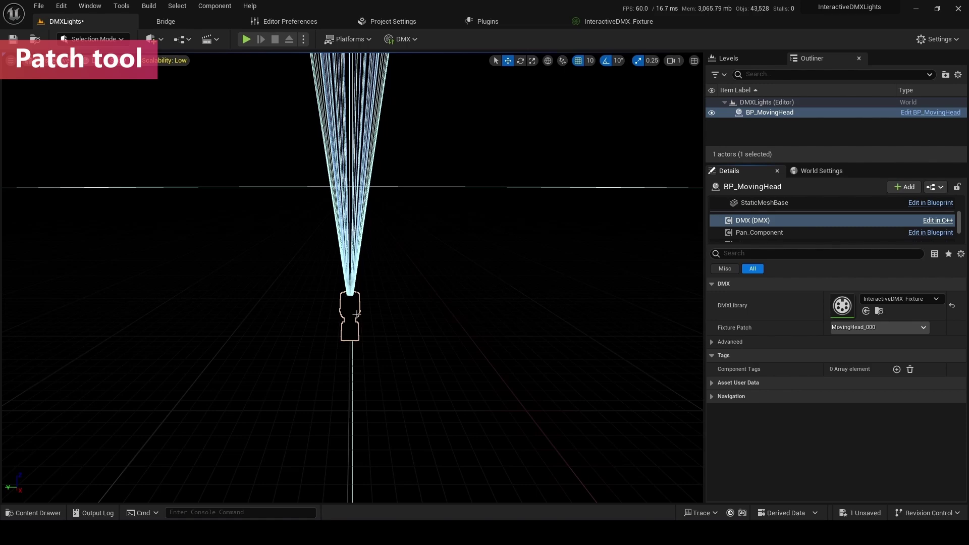
- Copy the whole BP_MovingHead actor sideways along Y into a row of eight fixtures
click(353, 330)
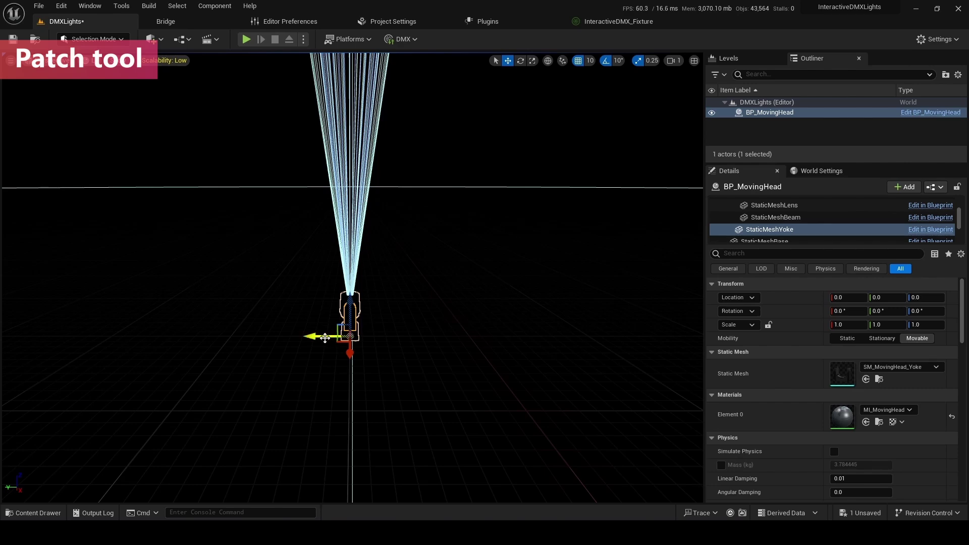
key(ctrl+z)
click(772, 112)
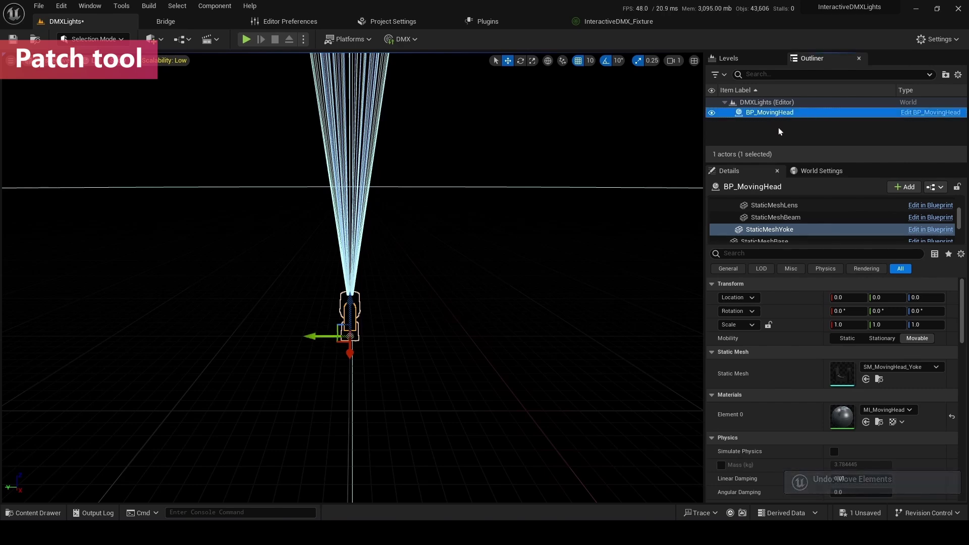
click(780, 204)
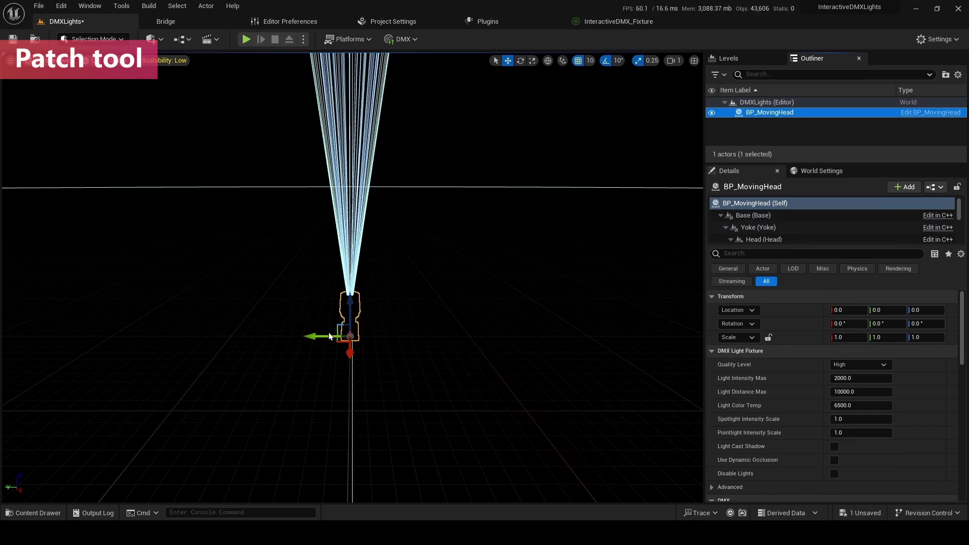
alt+drag(321, 336, 79, 331)
- Select all eight fixtures and check BP_MovingHead2's patch, leaving it on MovingHead_000
scroll(796, 132, up, 4)
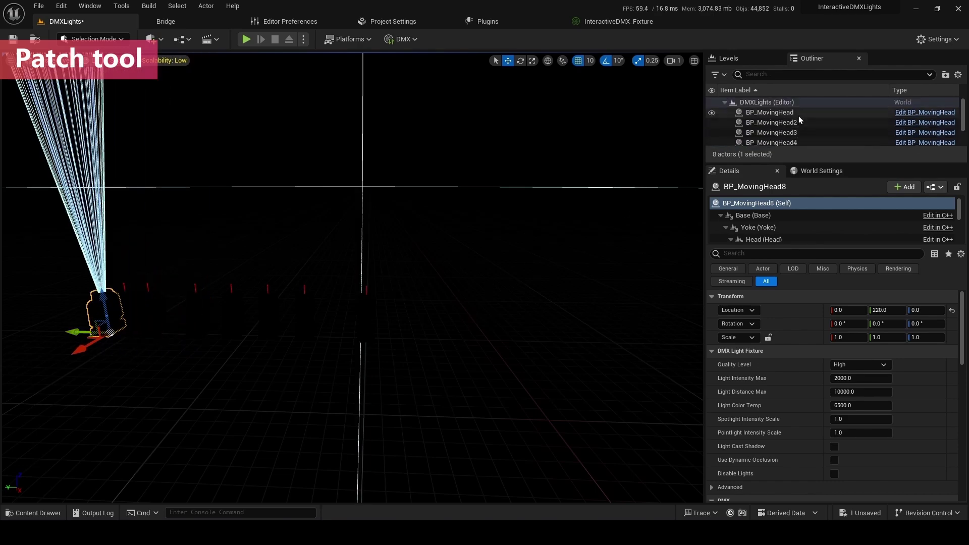
click(799, 115)
scroll(804, 118, down, 2)
scroll(805, 131, down, 2)
shift+click(805, 142)
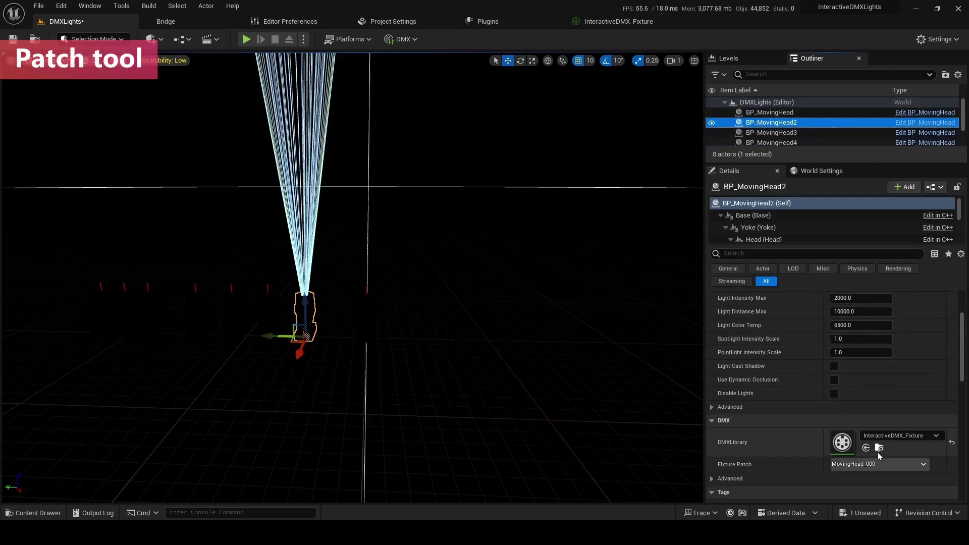
click(877, 462)
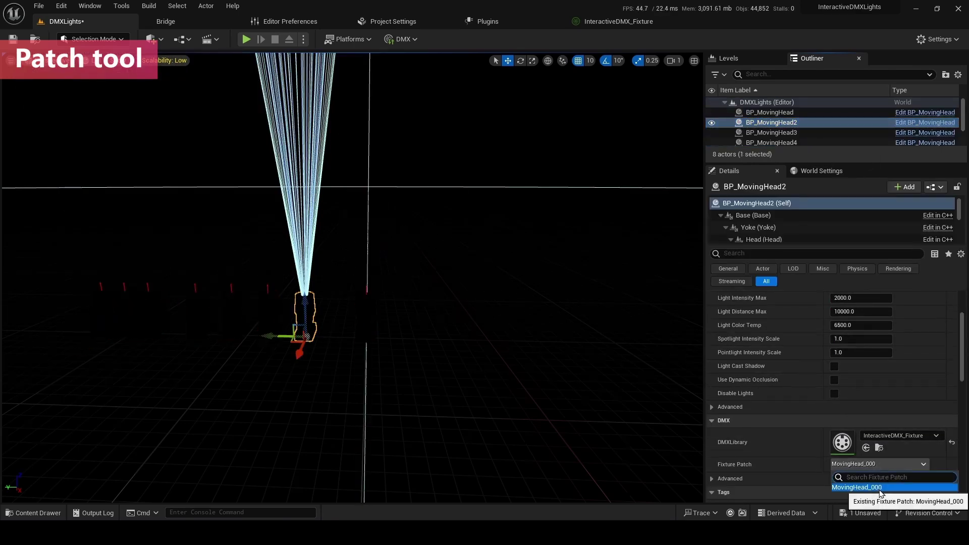
click(794, 470)
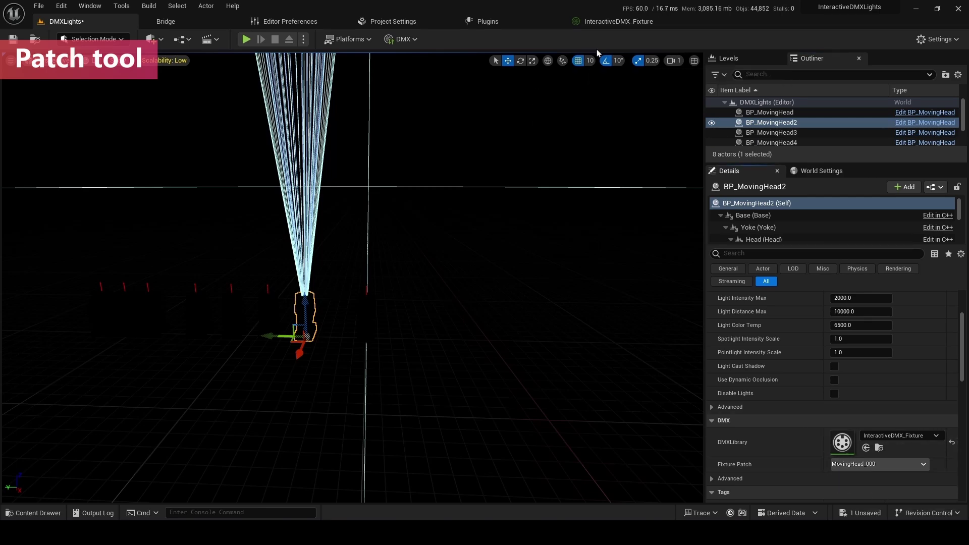
- Add seven more MovingHead patches and shift them to start at channel 8 in universe 1
click(600, 27)
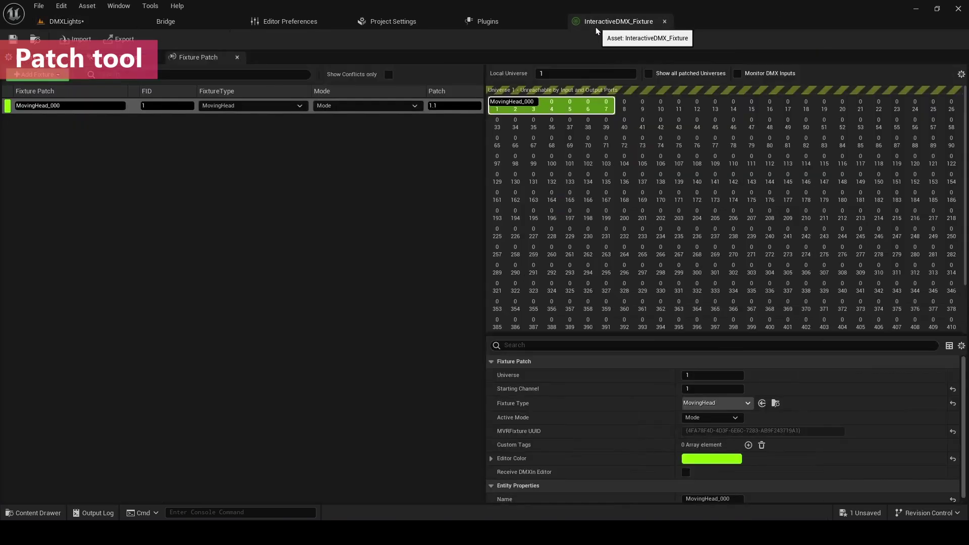
click(51, 75)
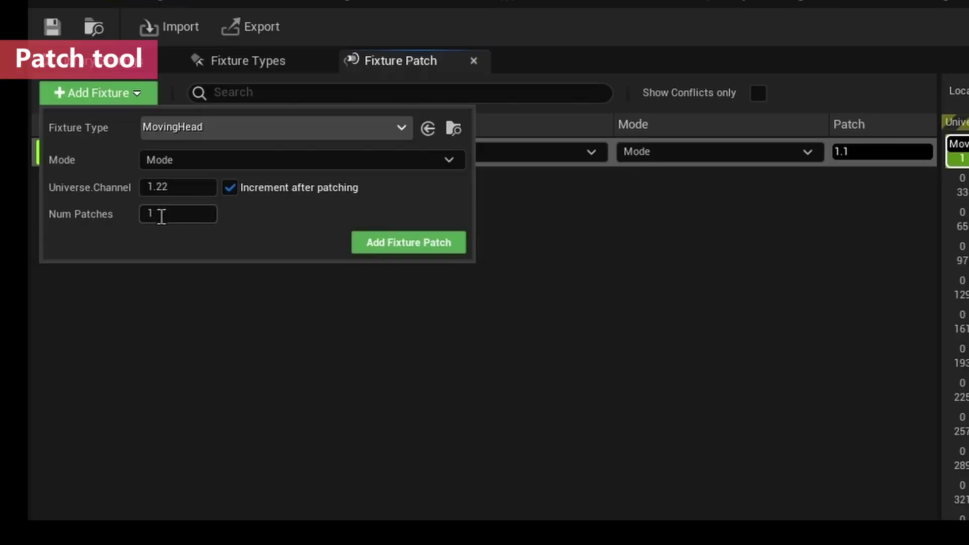
click(70, 138)
key(Return)
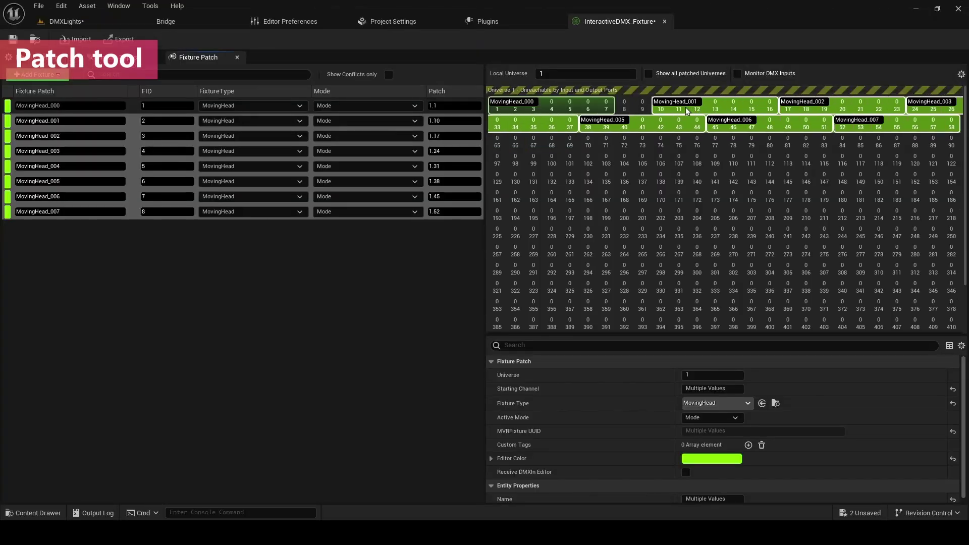
drag(688, 111, 667, 110)
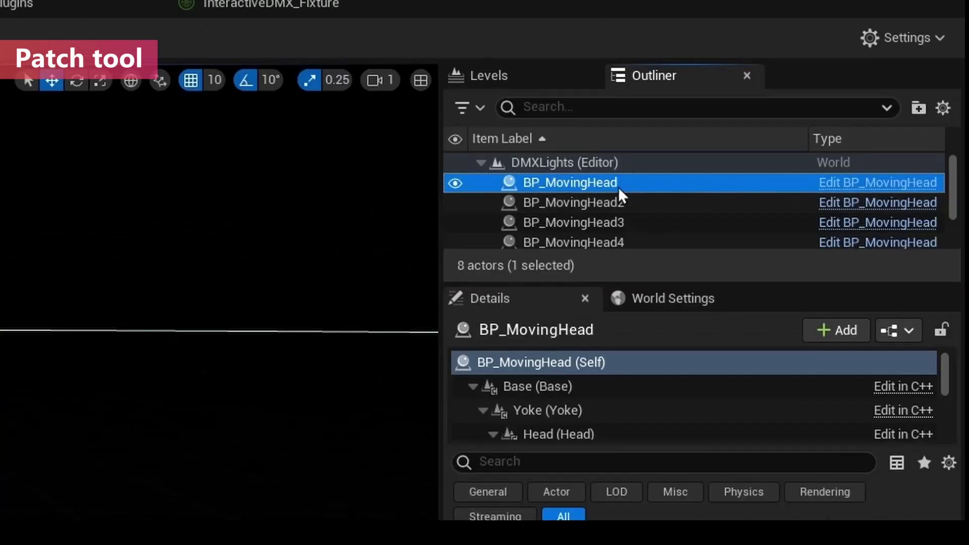
- Select all eight BP_MovingHead actors and open the DMX Patch Tool
scroll(625, 188, down, 3)
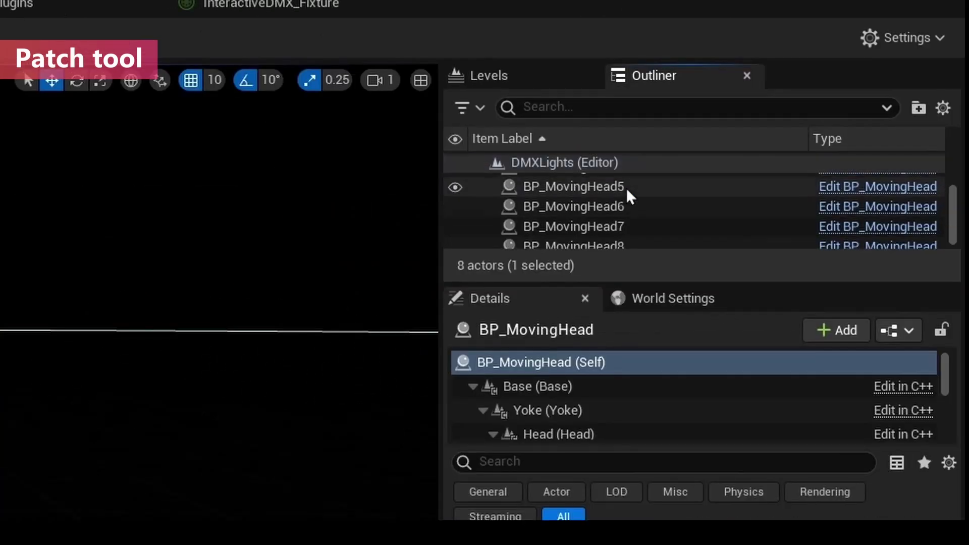
shift+click(643, 241)
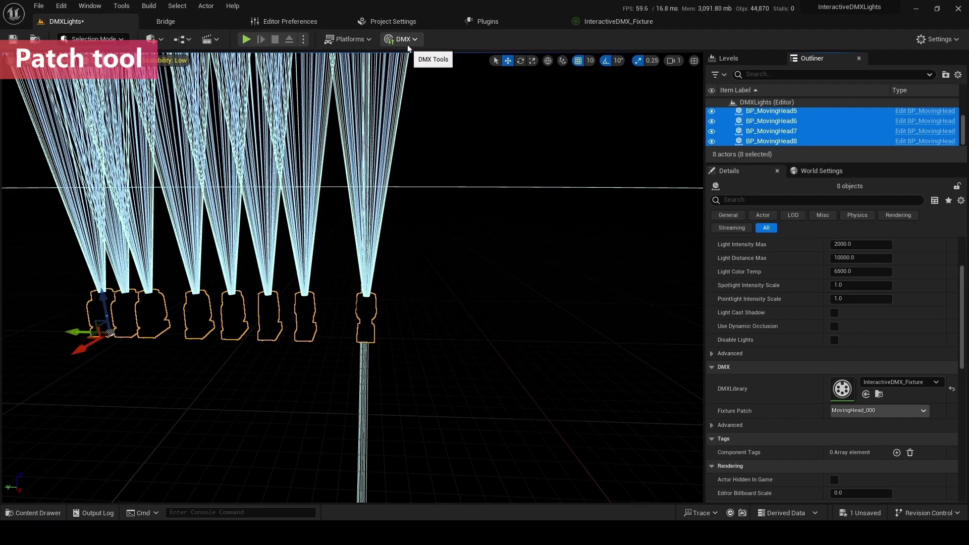
click(407, 40)
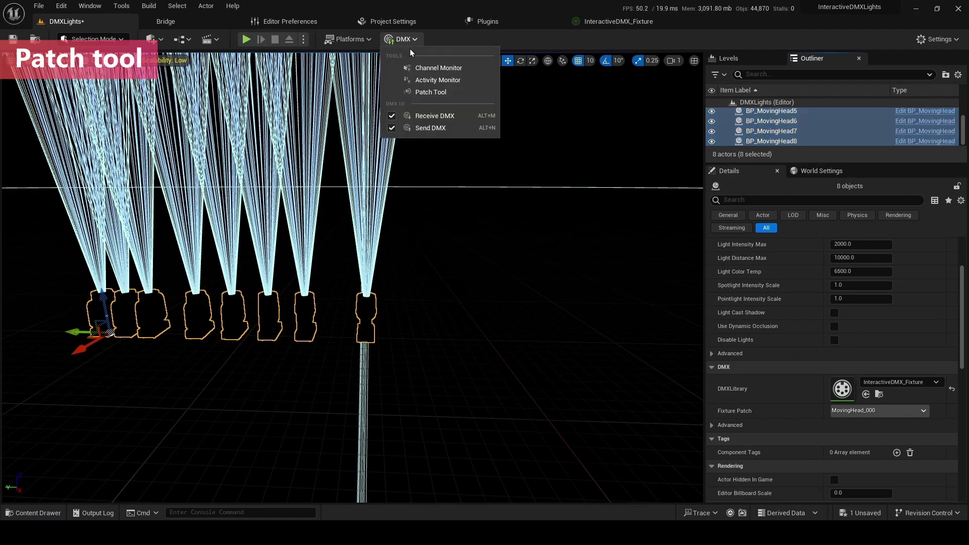
click(424, 93)
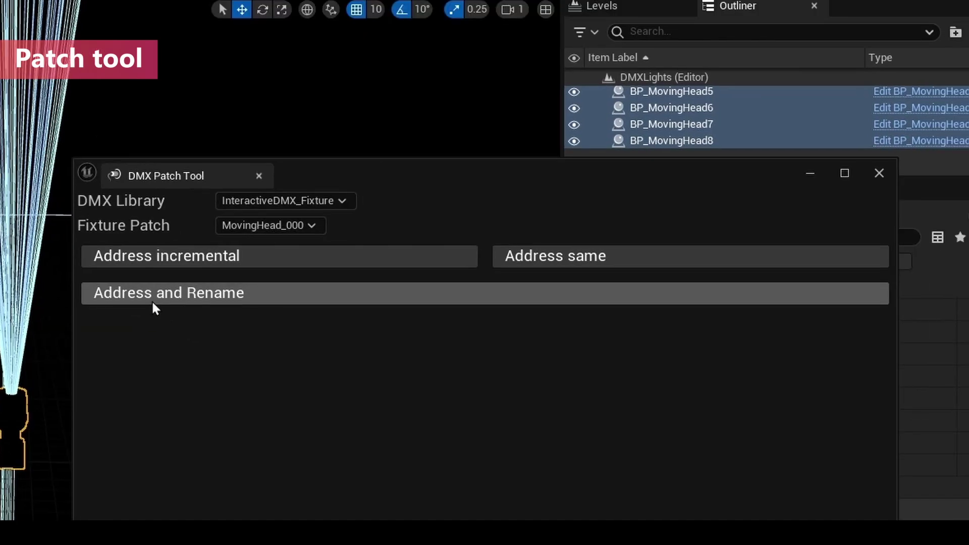
- Address and rename the eight lights consecutively in the Patch Tool, then inspect MovingHead_000
click(153, 306)
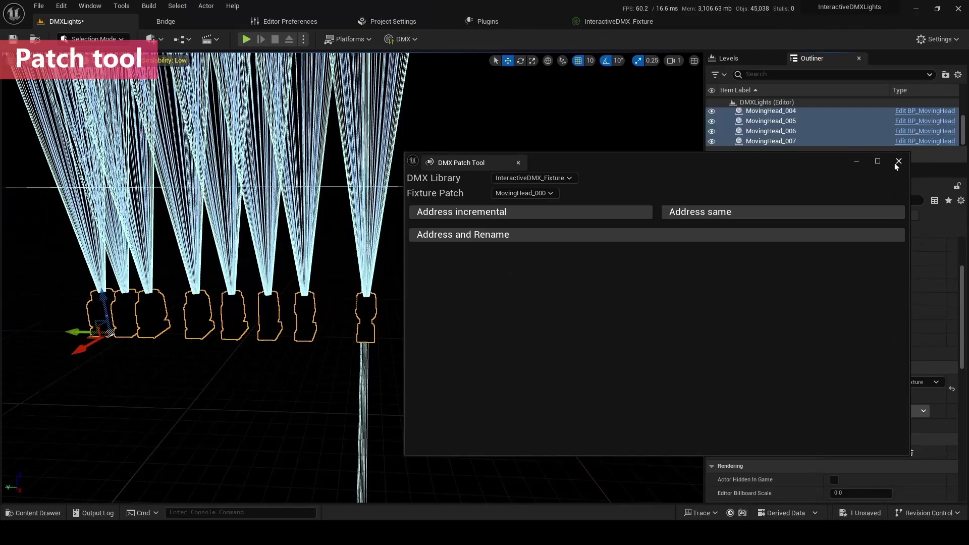
click(899, 162)
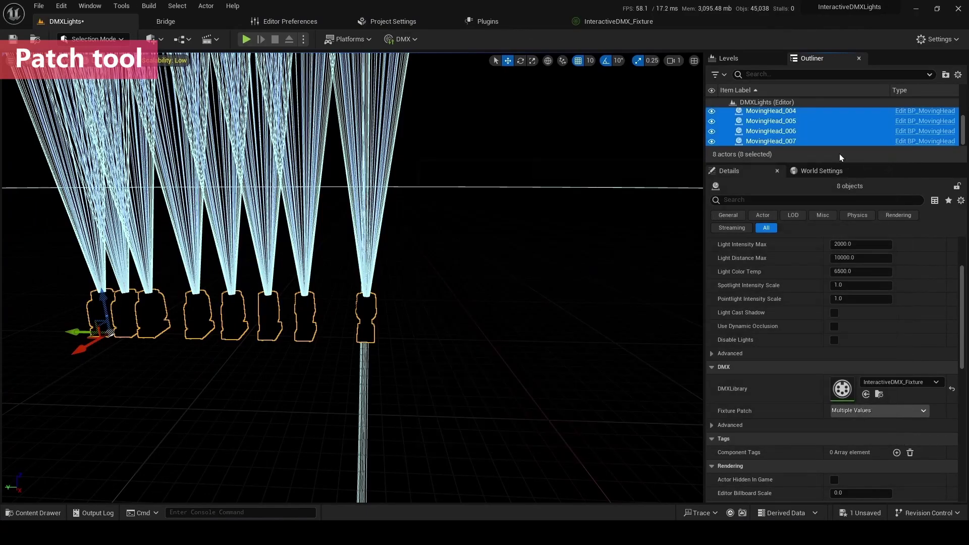
scroll(775, 132, up, 3)
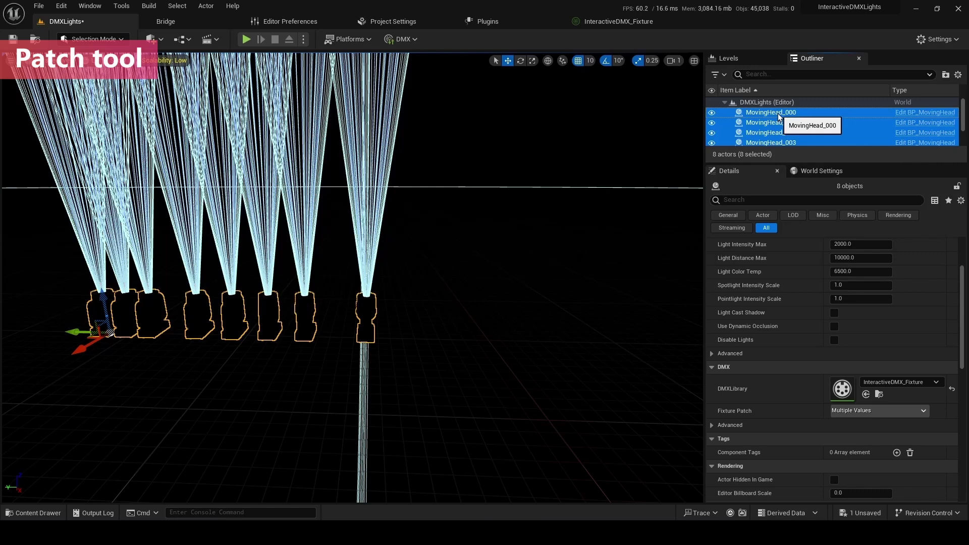
click(779, 114)
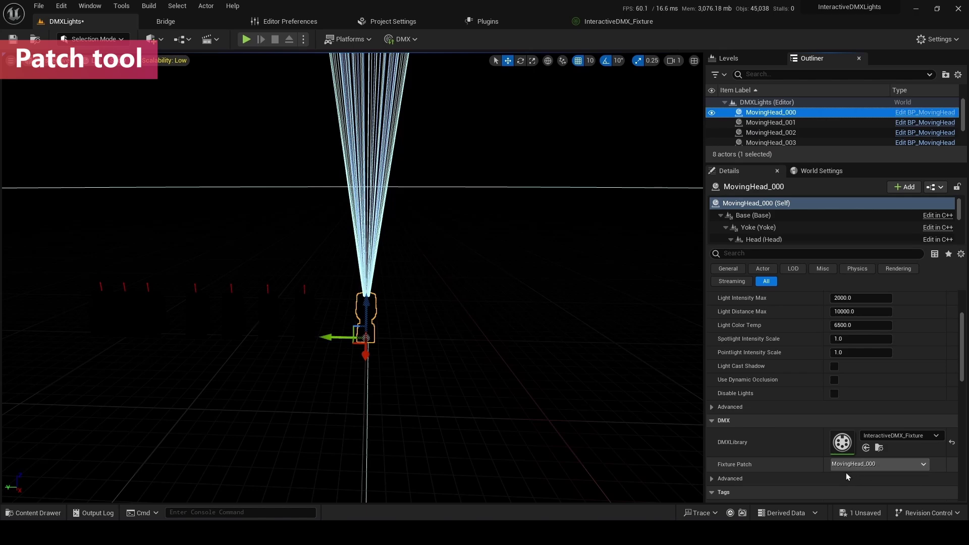
- Verify the fixture patches of MovingHead_001, MovingHead_002 and MovingHead_007
click(771, 123)
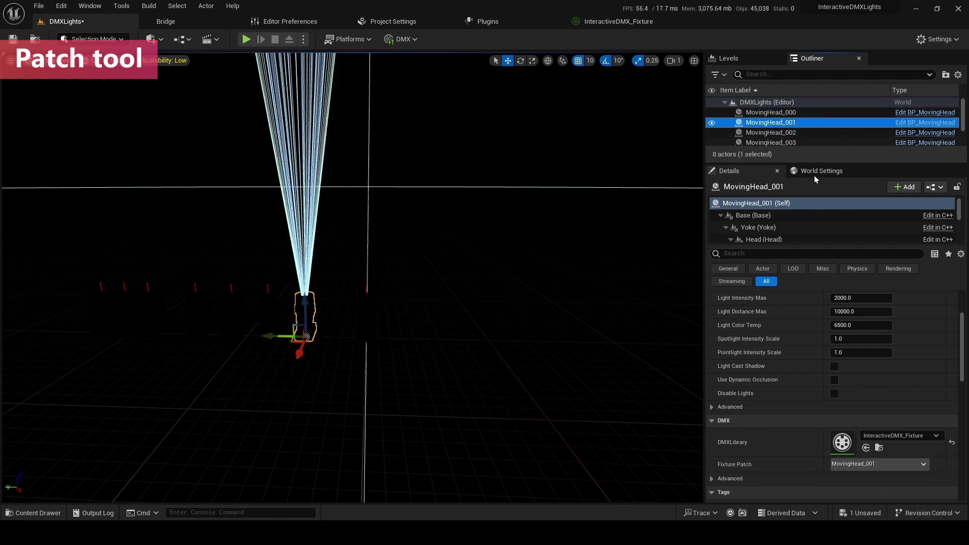
click(771, 112)
click(780, 123)
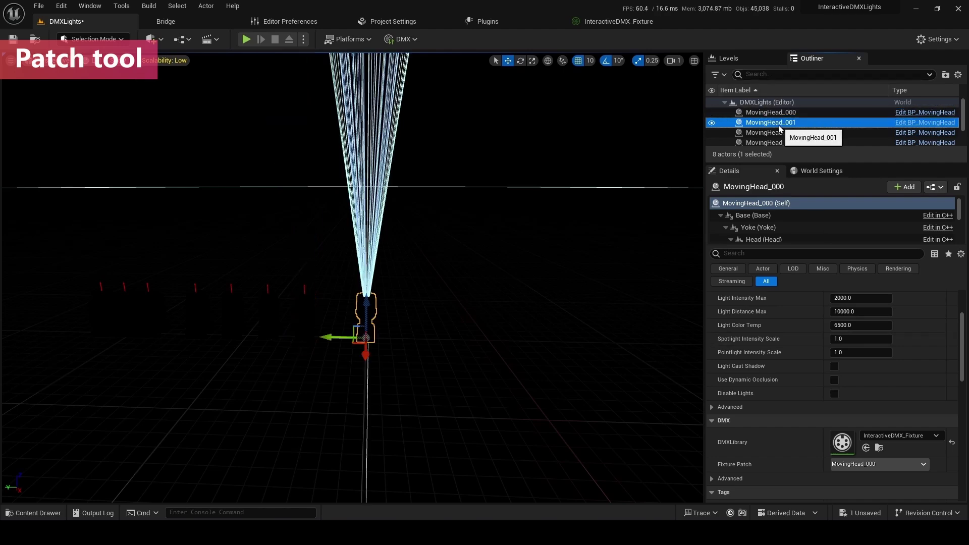
click(801, 134)
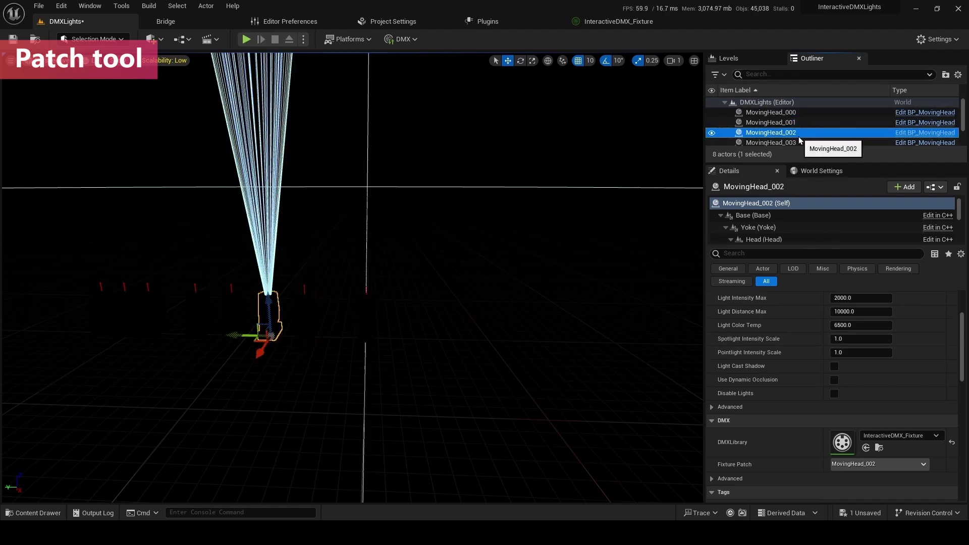
scroll(799, 140, down, 2)
click(797, 141)
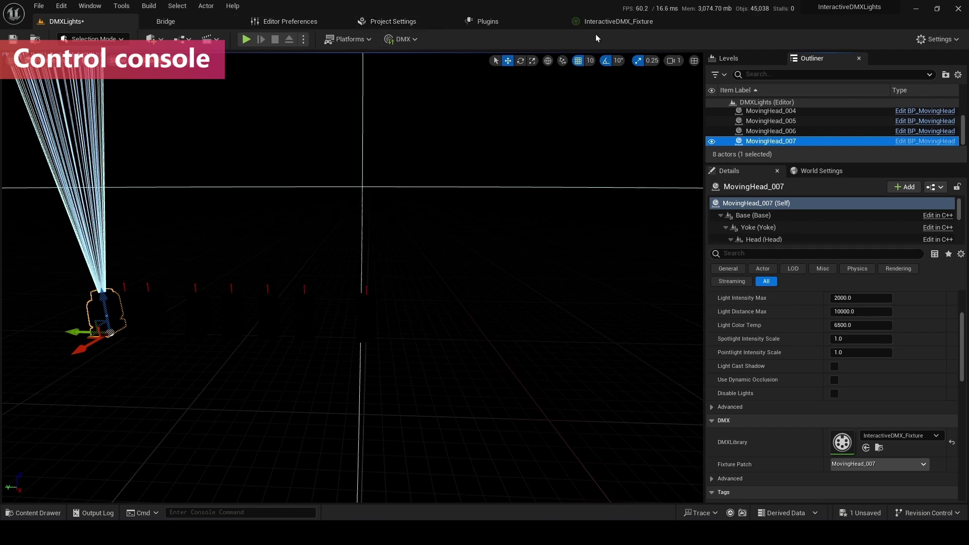
- Enable the DMX Control Console plugin, accepting the beta warning
click(485, 21)
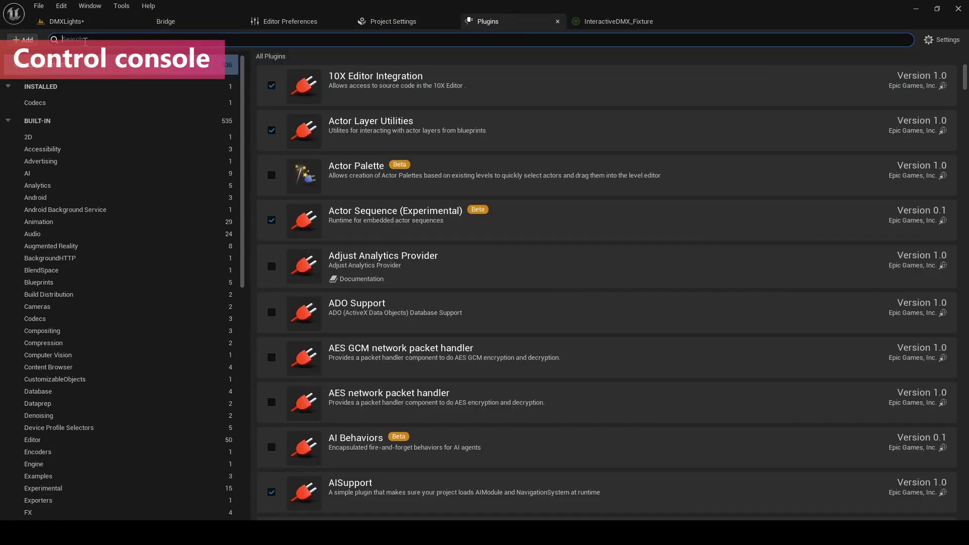
text(dmx)
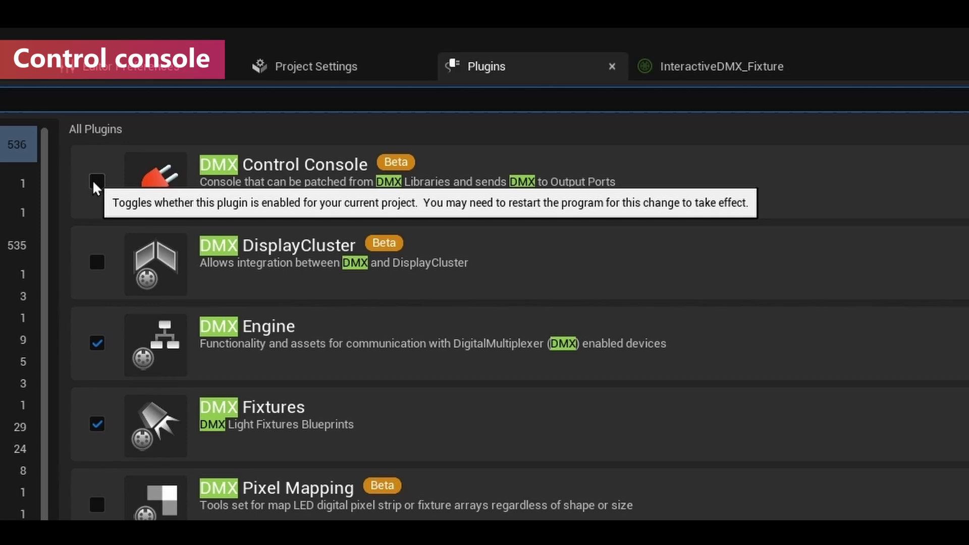
click(94, 182)
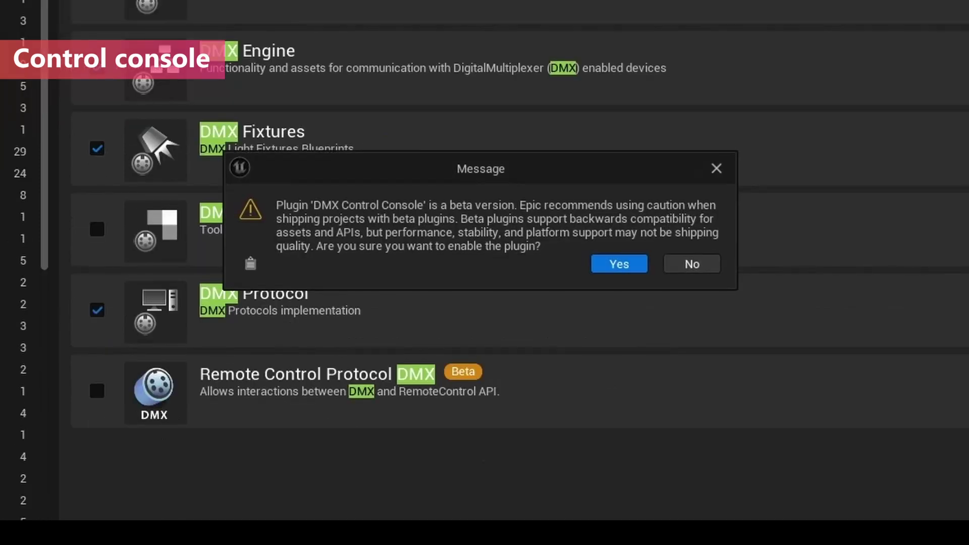
click(629, 266)
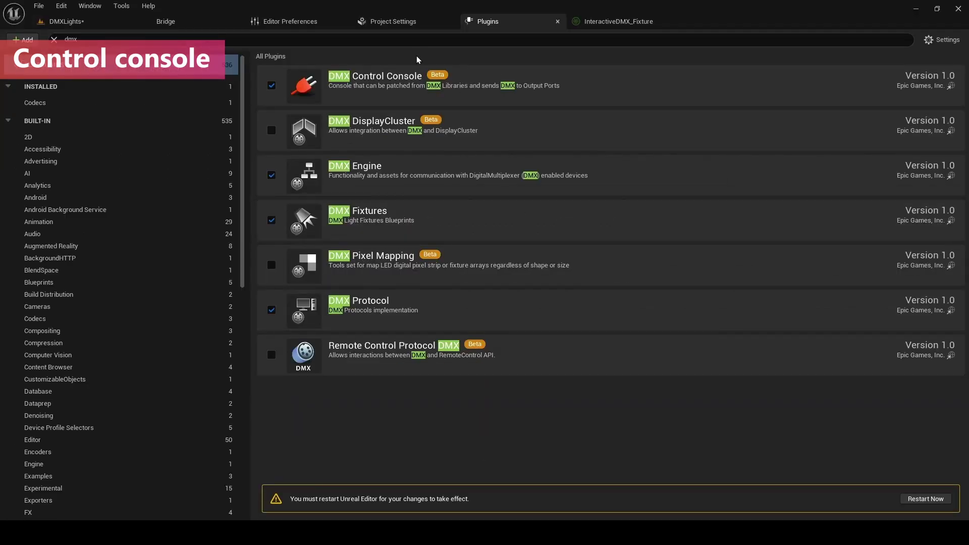
- Set both the Editor Startup Map and Game Default Map to DMXLights
click(393, 22)
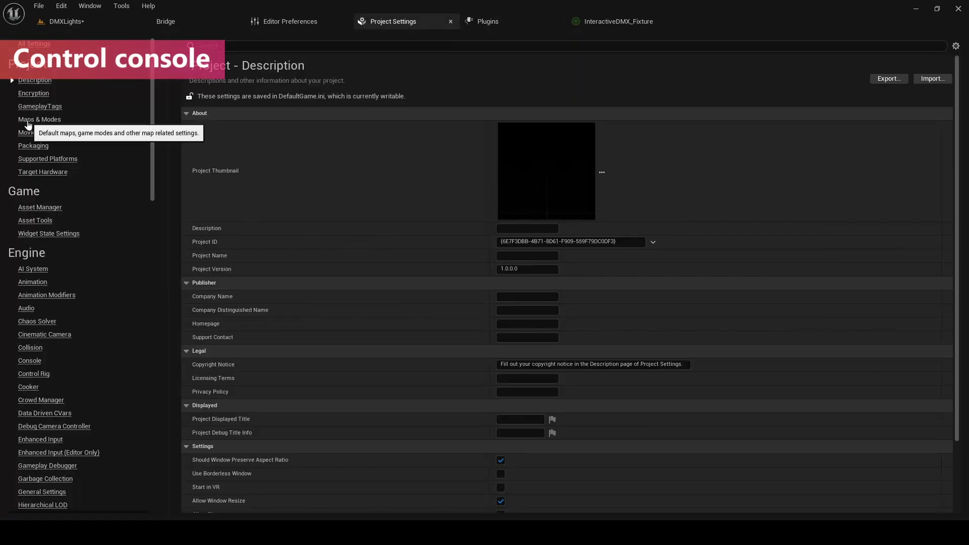
click(28, 123)
click(607, 184)
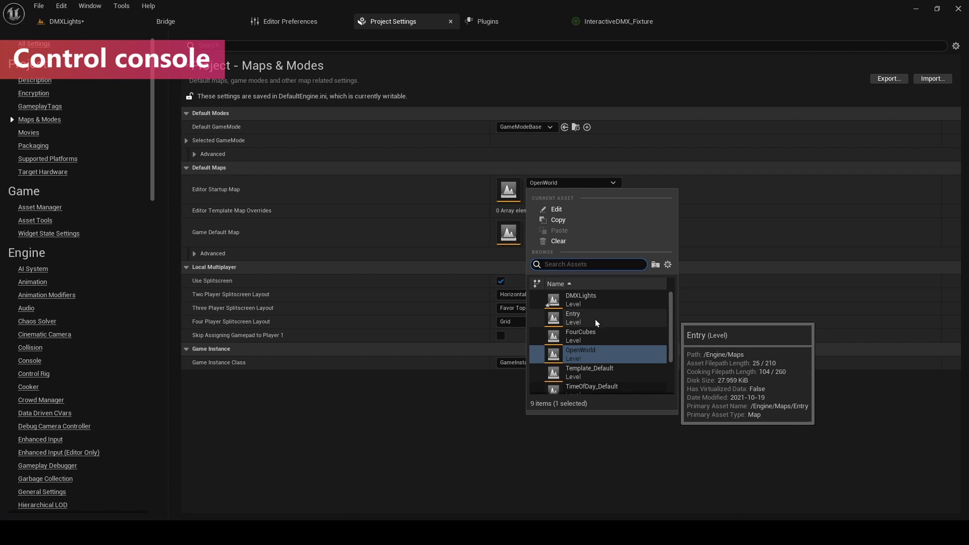
click(591, 301)
click(581, 227)
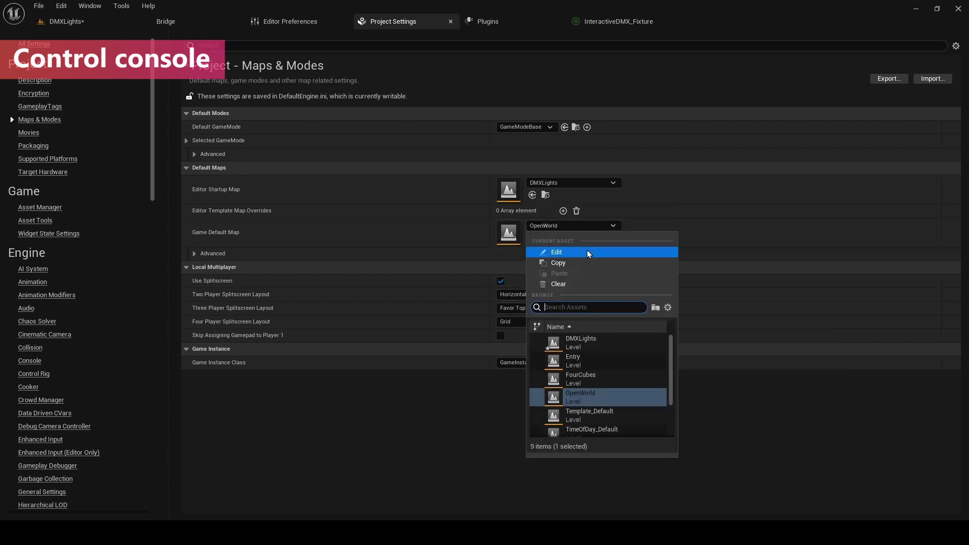
click(590, 349)
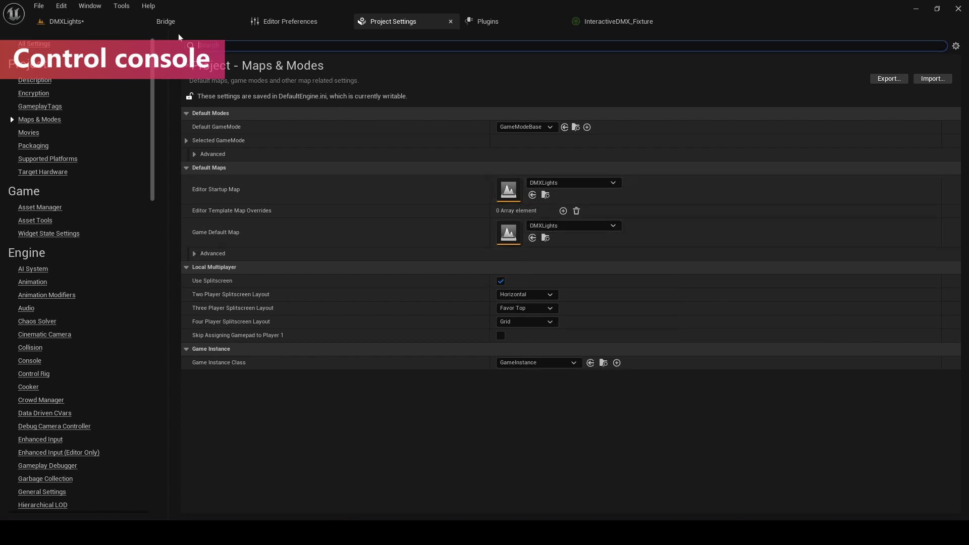
- Restart the editor, saving the DMXLights level first
click(513, 23)
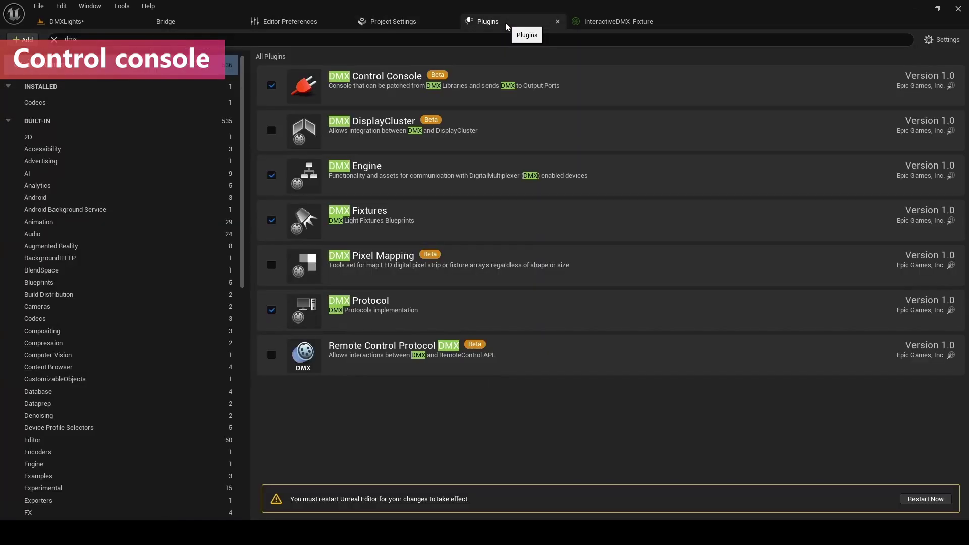
click(931, 499)
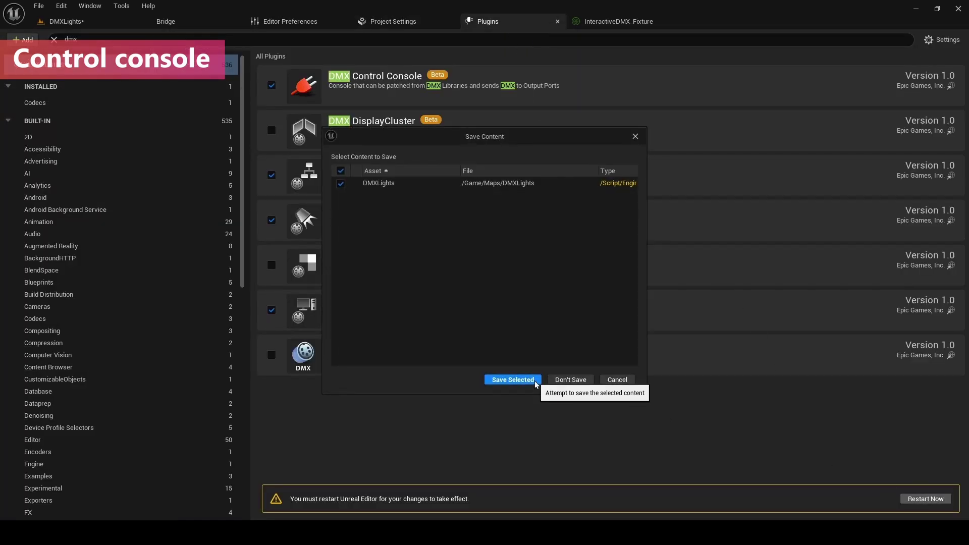
click(514, 379)
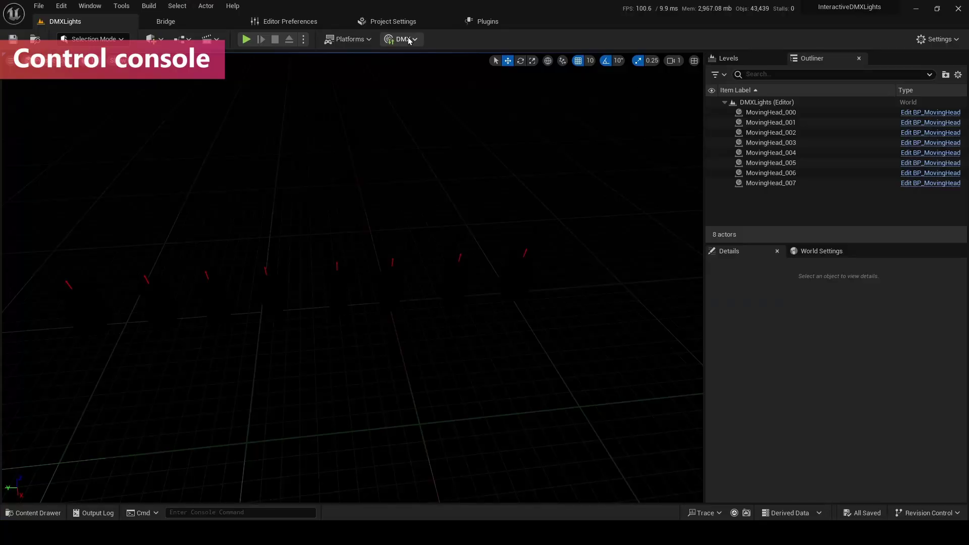
- Load InteractiveDMX_Fixture's eight MovingHead patches into the Control Console in vertical layout
click(401, 39)
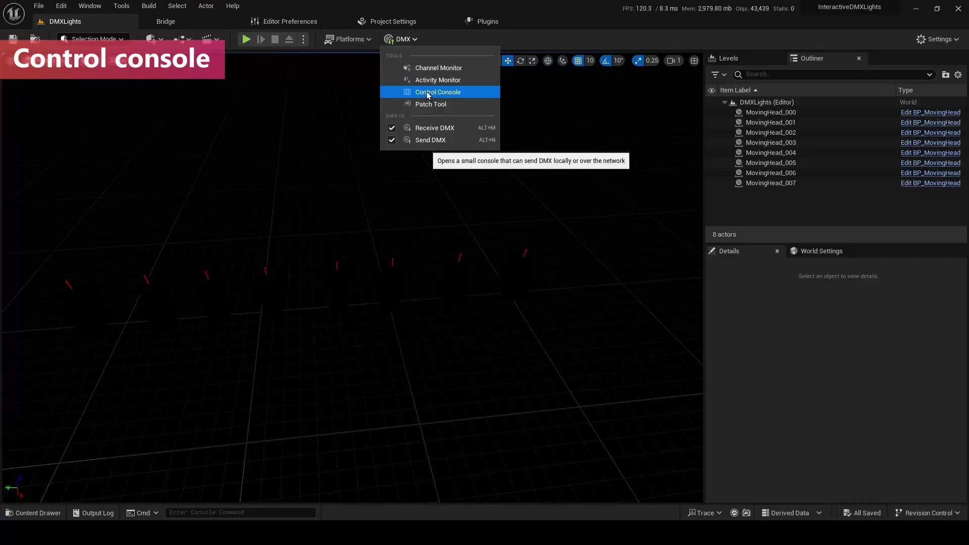
click(426, 92)
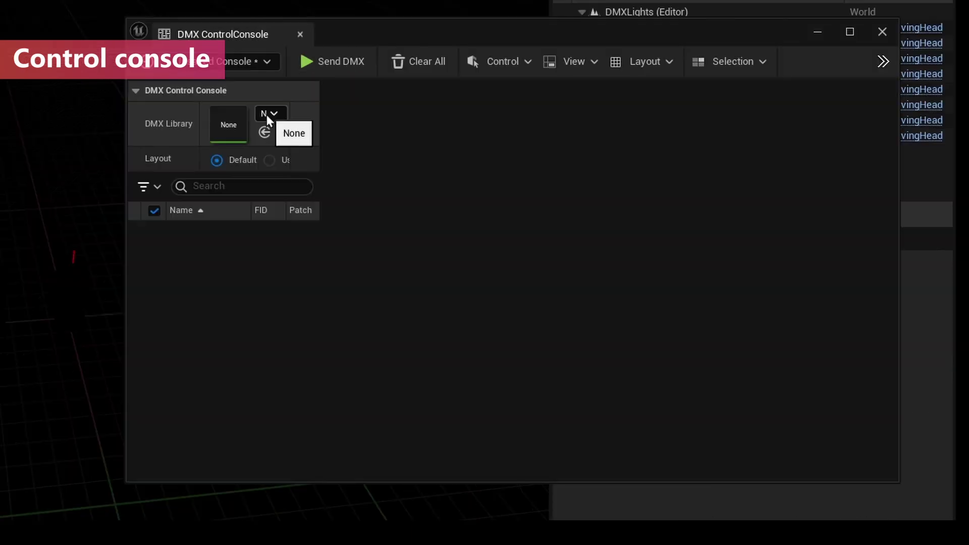
click(519, 169)
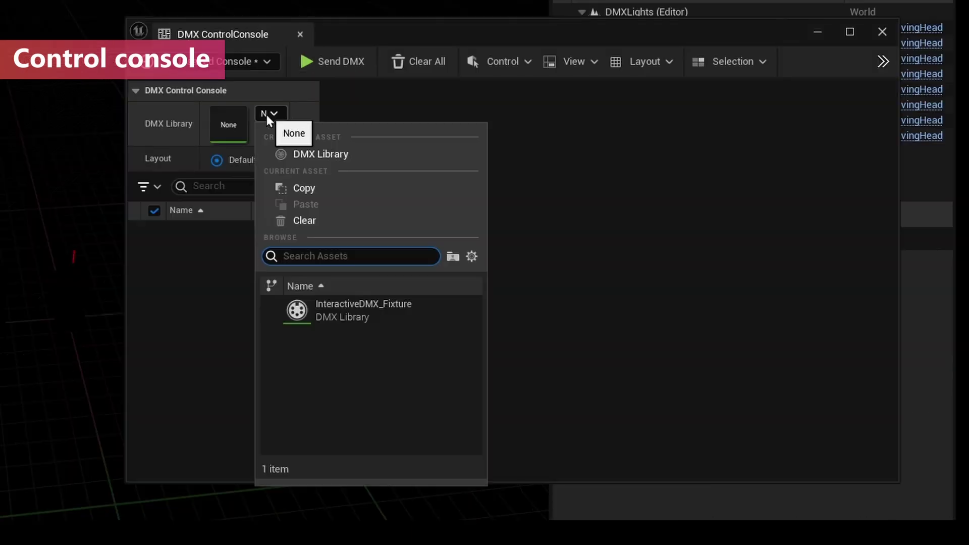
click(335, 311)
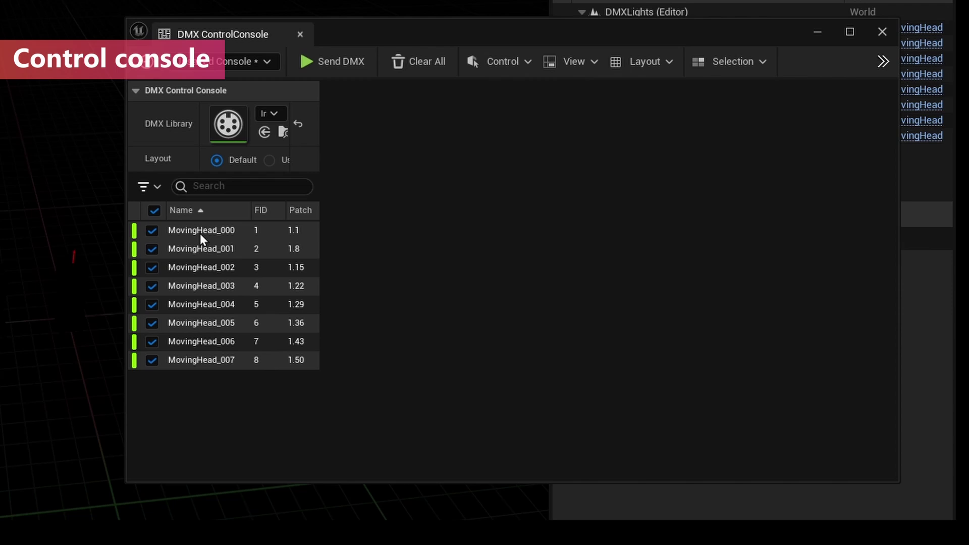
click(200, 233)
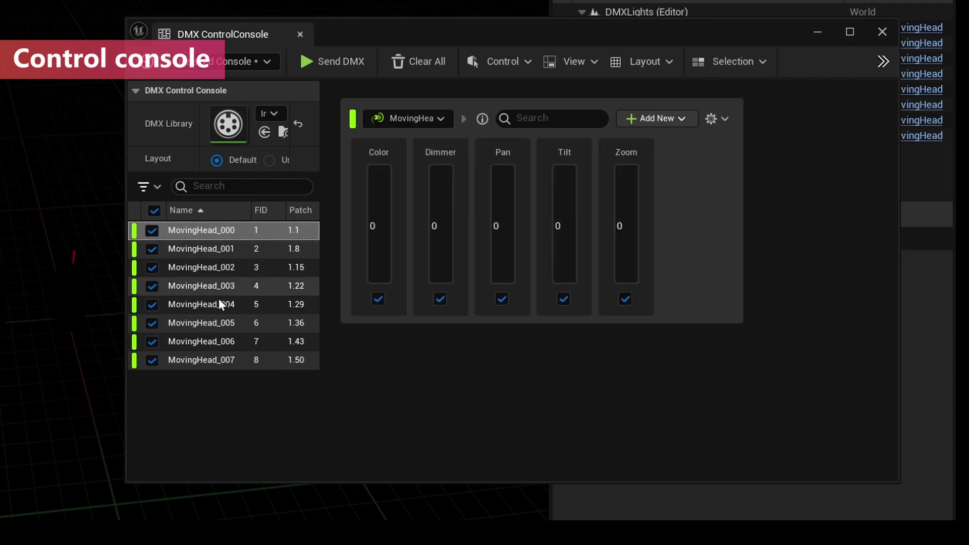
shift+click(223, 356)
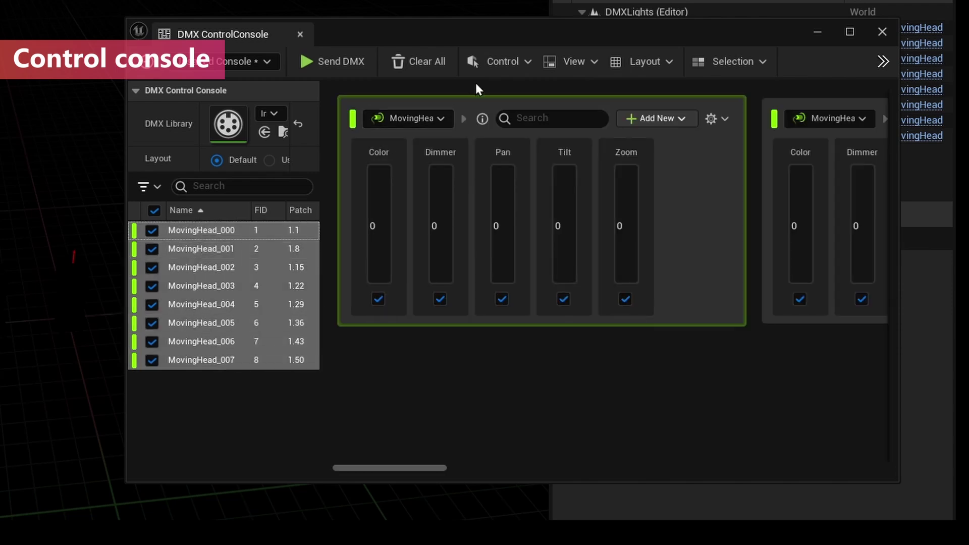
click(659, 58)
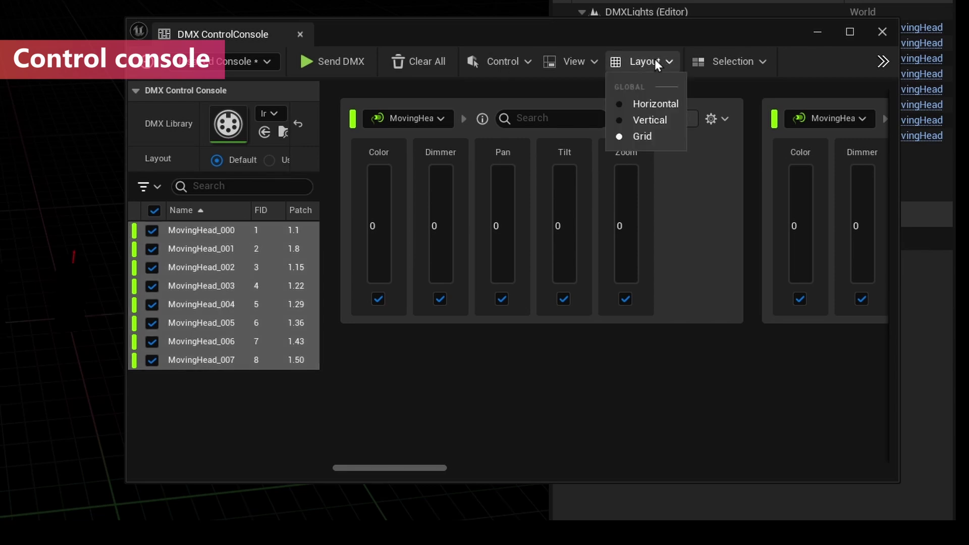
click(649, 121)
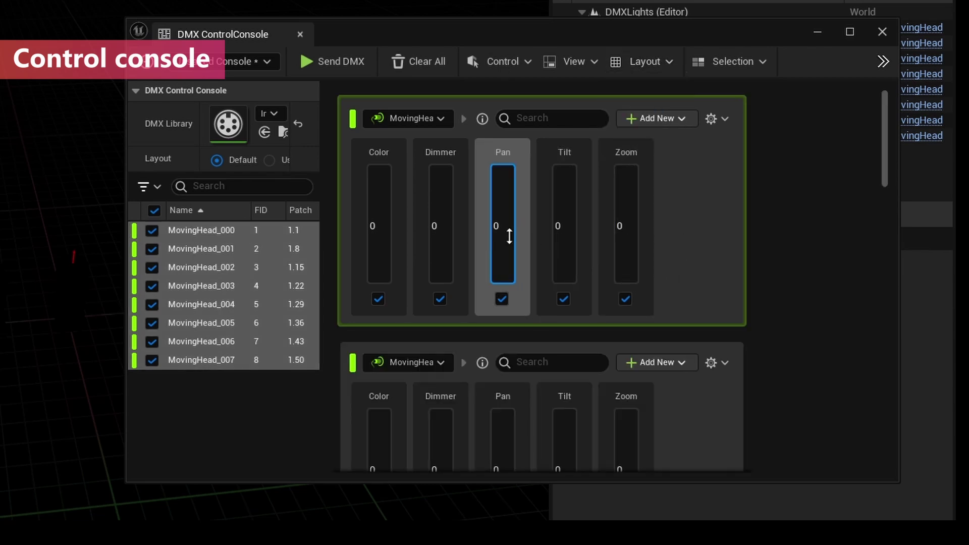
- Send DMX with the first head's Dimmer at 158 and Pan at 39976, then stop sending
click(315, 61)
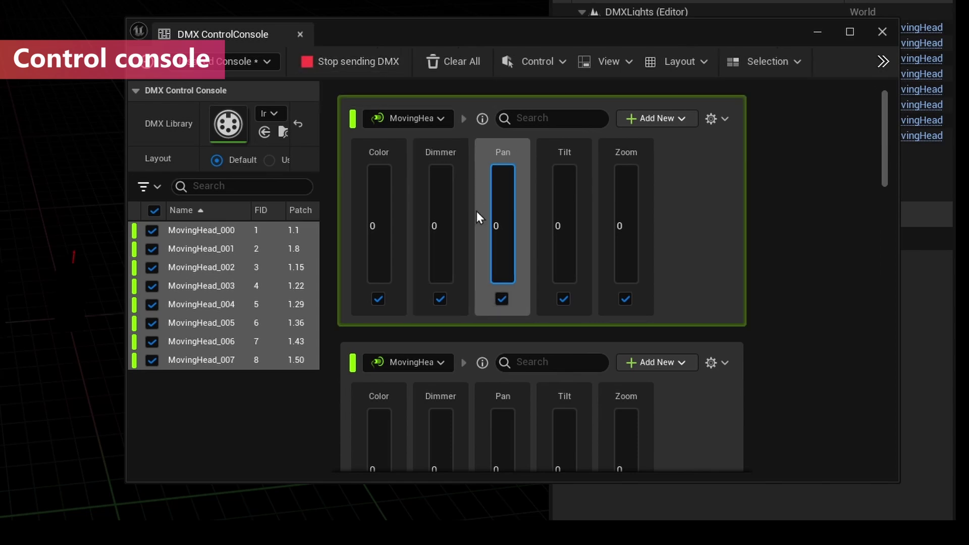
click(447, 278)
drag(446, 278, 446, 210)
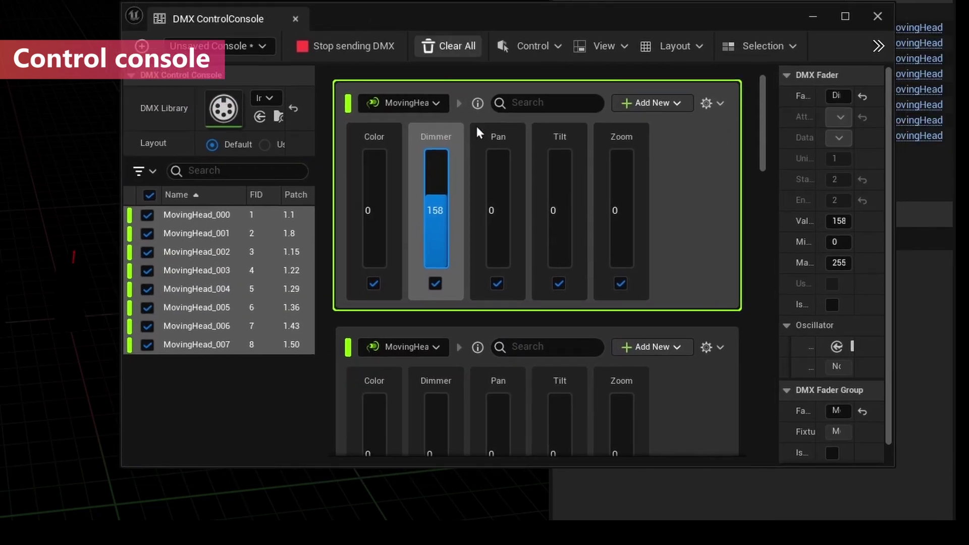
drag(508, 237, 505, 197)
click(354, 49)
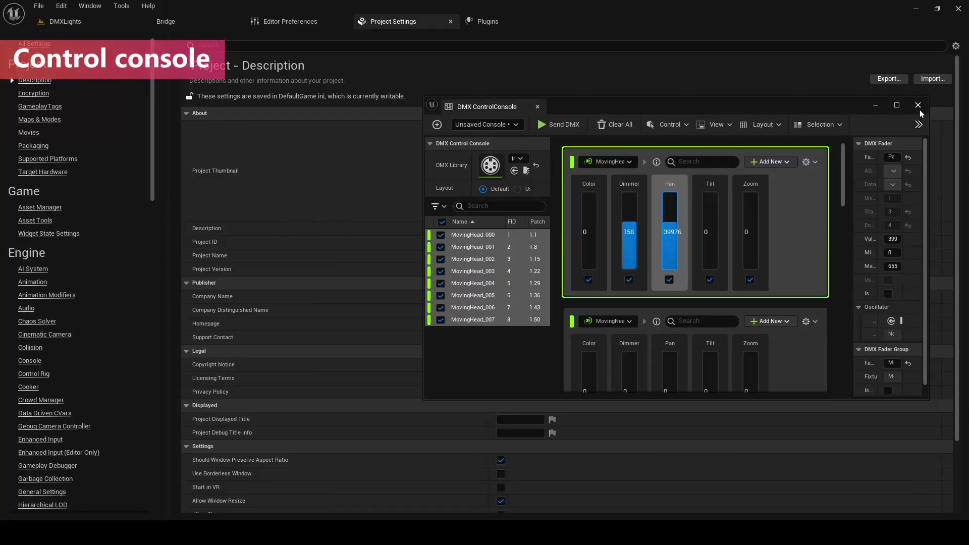
- Close the console and add an Art-Net input port on 127.0.0.1 in the DMX project settings
click(878, 16)
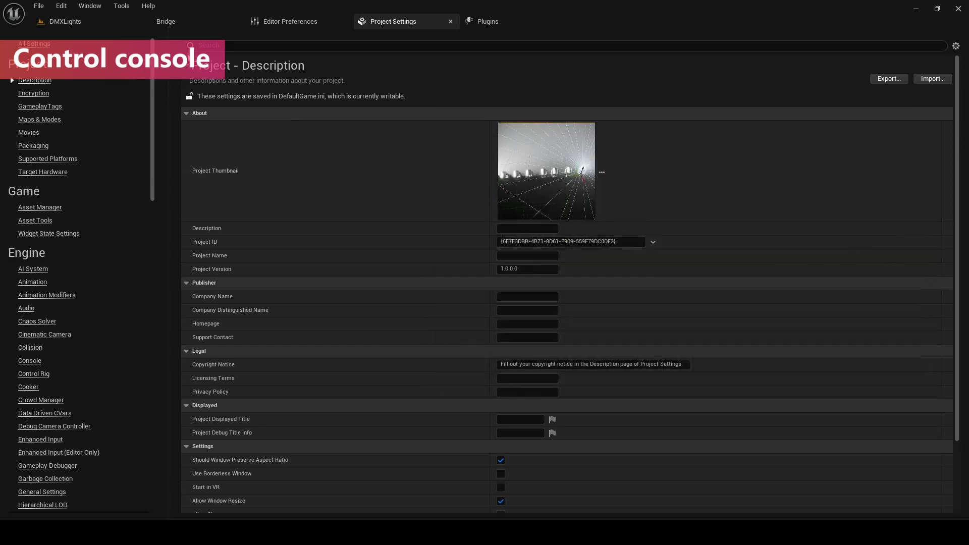
click(220, 44)
text(dmx)
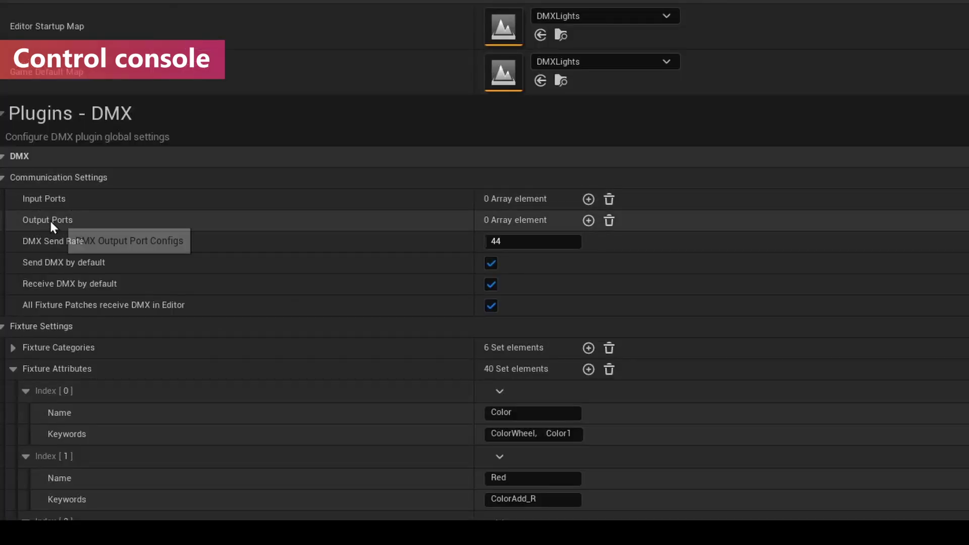
click(589, 200)
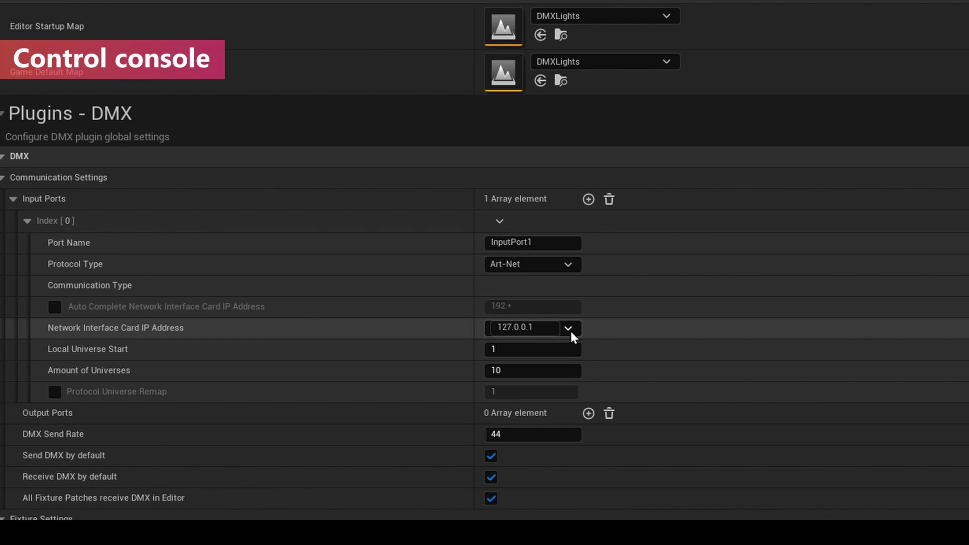
- Add a DMX output port and expand its settings
click(588, 418)
click(27, 435)
scroll(169, 404, down, 2)
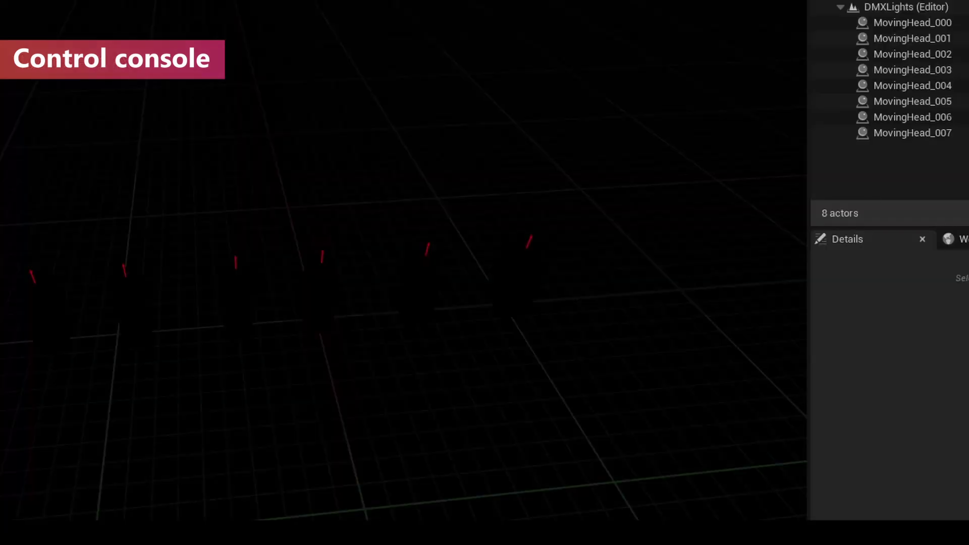
- Open the DMX Control Console, start sending DMX and face the moving heads
click(400, 39)
click(437, 92)
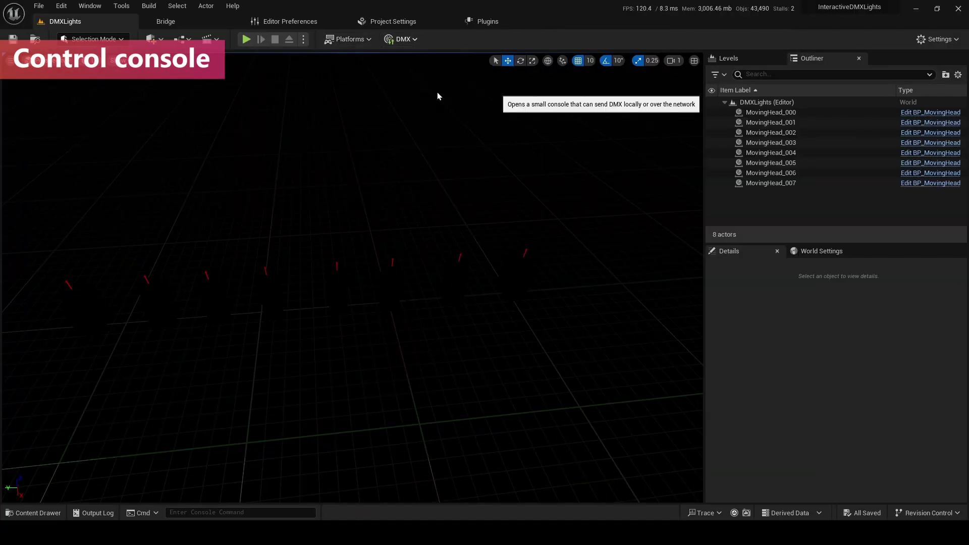
drag(589, 104, 589, 65)
click(558, 85)
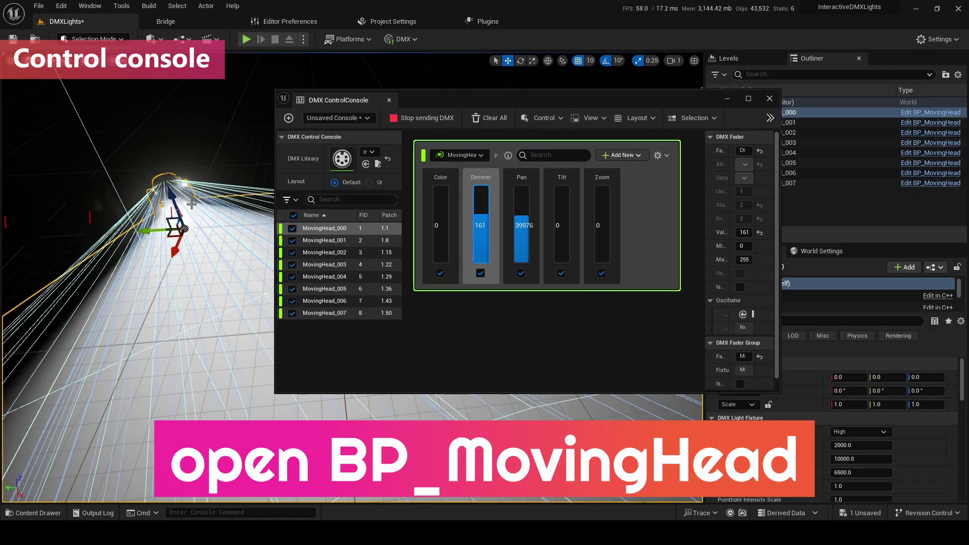
right_drag(187, 202, 217, 203)
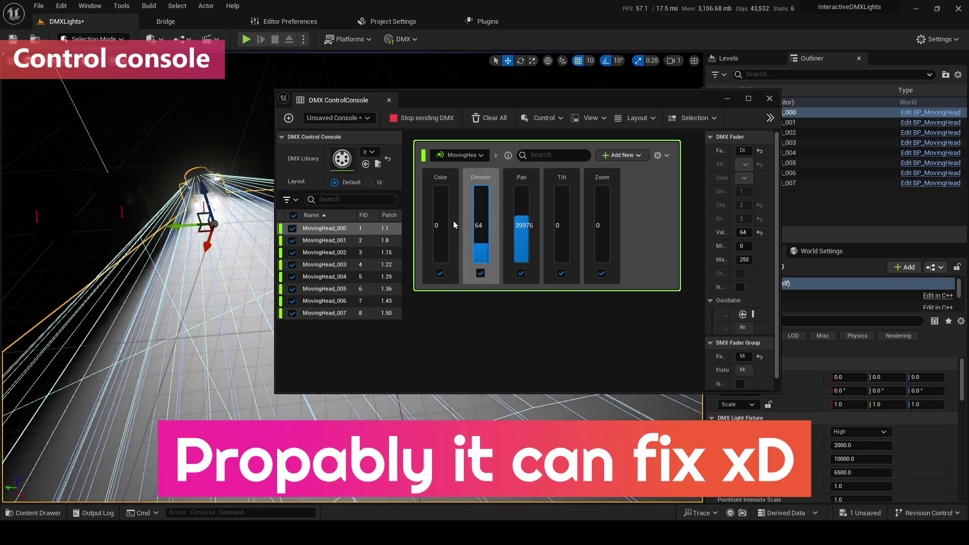
- Set the first fixture's Pan to 17039, Tilt to 19661 and Zoom to 105
drag(521, 219, 561, 240)
click(607, 222)
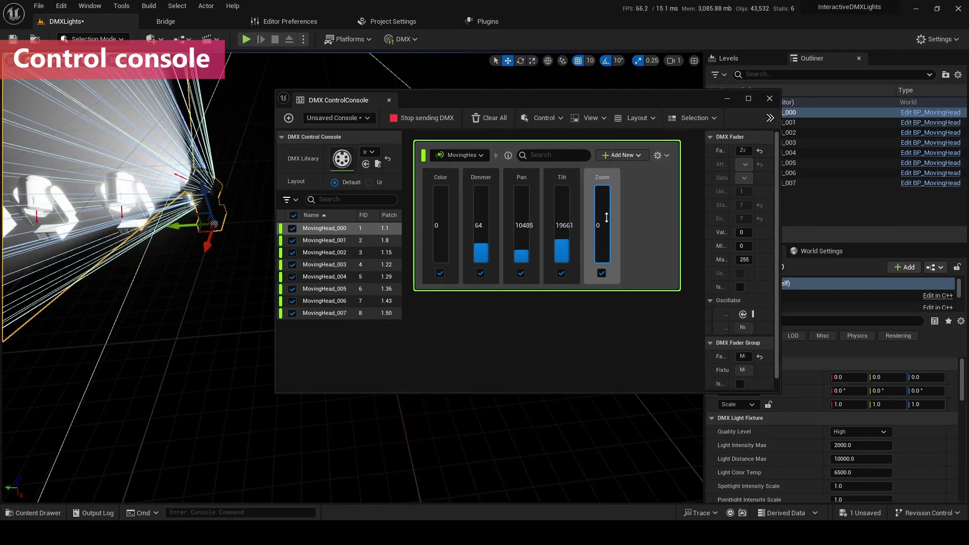
drag(607, 218, 368, 128)
scroll(486, 283, down, 3)
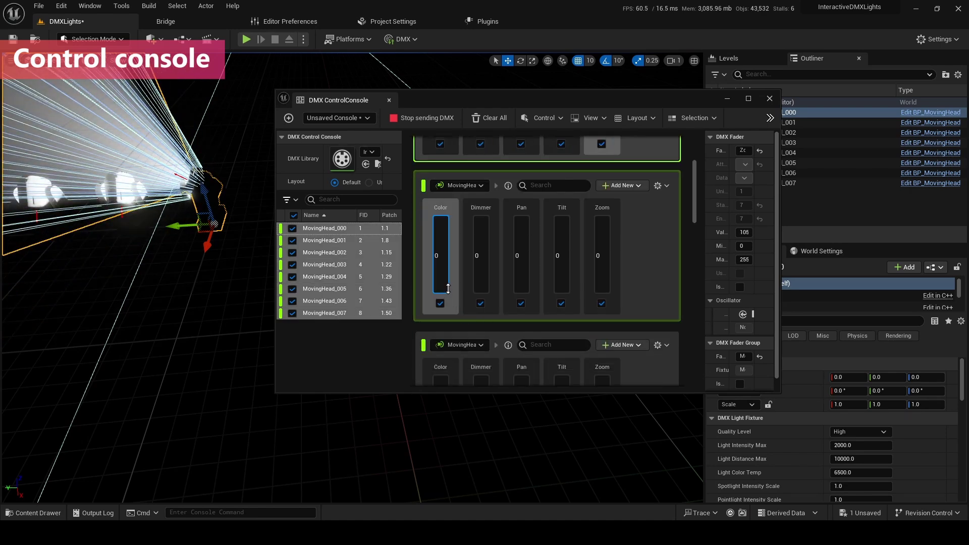
drag(481, 288, 481, 266)
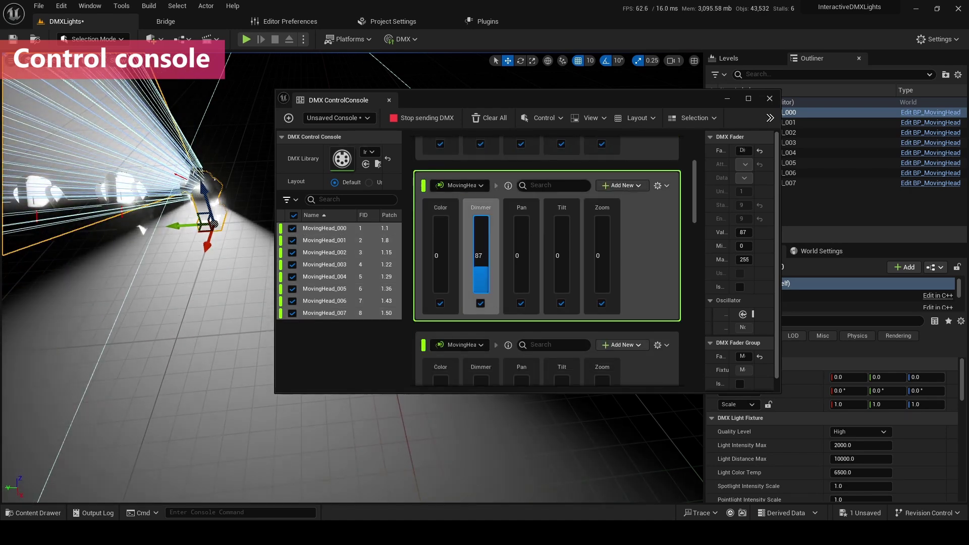
- Raise the next fixture's Dimmer to 87 and Pan to 25559, then select MovingHead_002
click(220, 207)
click(534, 244)
drag(534, 243, 534, 222)
click(92, 199)
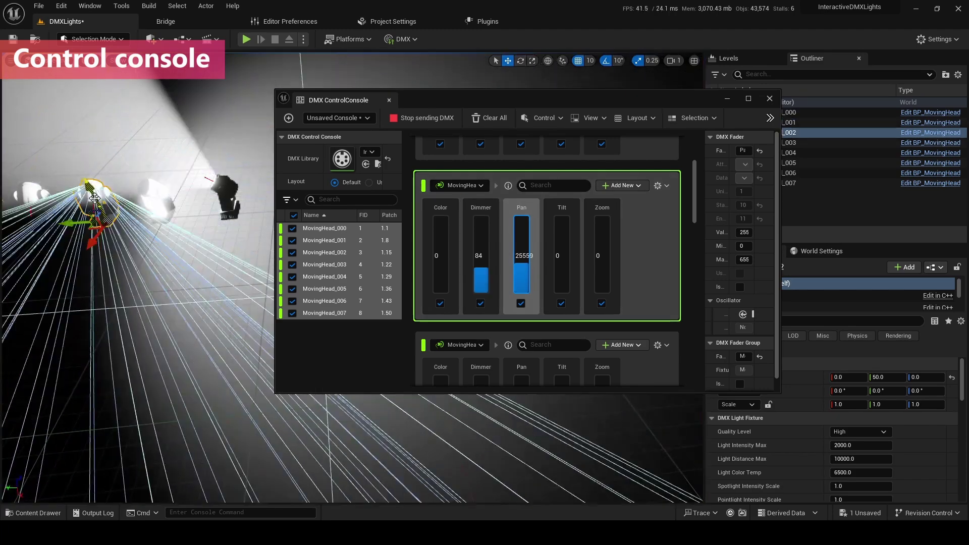
- Set another fixture's Dimmer to 97, Tilt to 38010 and Zoom to 235
scroll(483, 283, down, 2)
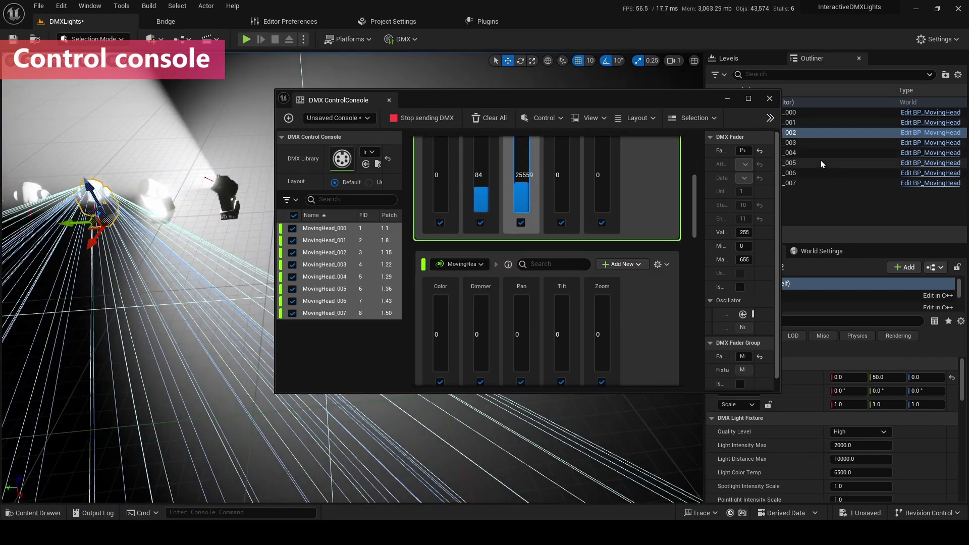
click(476, 349)
drag(476, 350, 476, 343)
drag(561, 356, 562, 328)
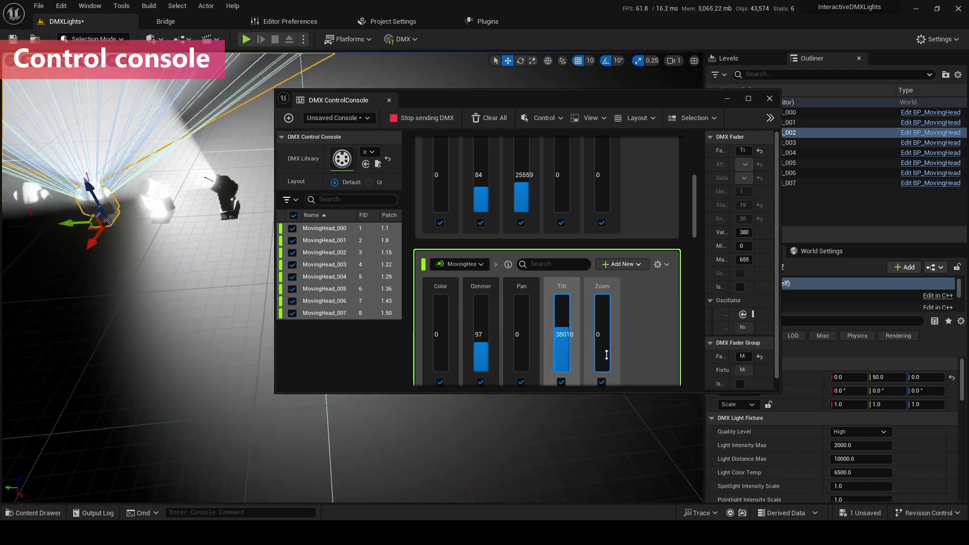
drag(616, 361, 606, 351)
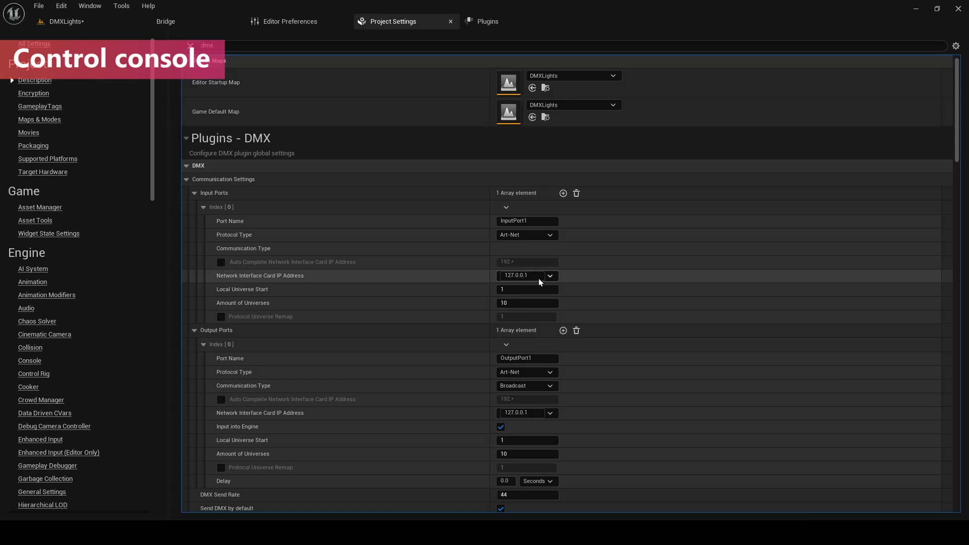
- Check the input port IP address choices, then go back to the DMXLights level
click(539, 282)
click(511, 276)
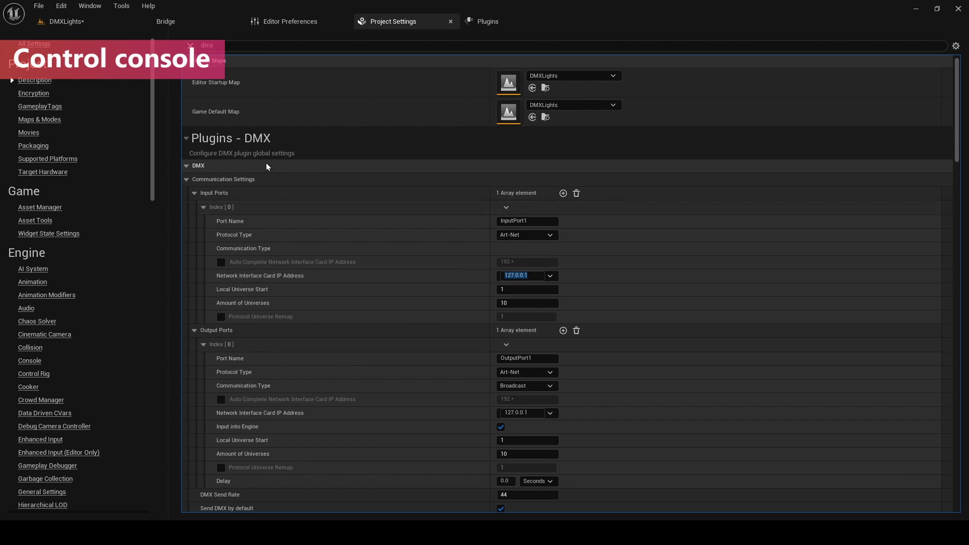
click(75, 22)
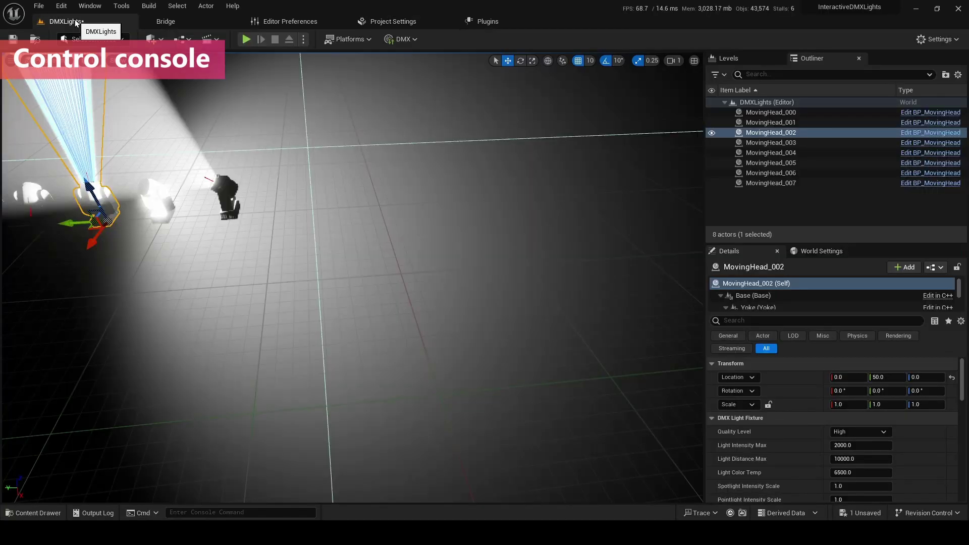
- Open the Content Drawer and browse DMX Fixtures Content's Pyro and LightFixtures folders
key(ctrl+space)
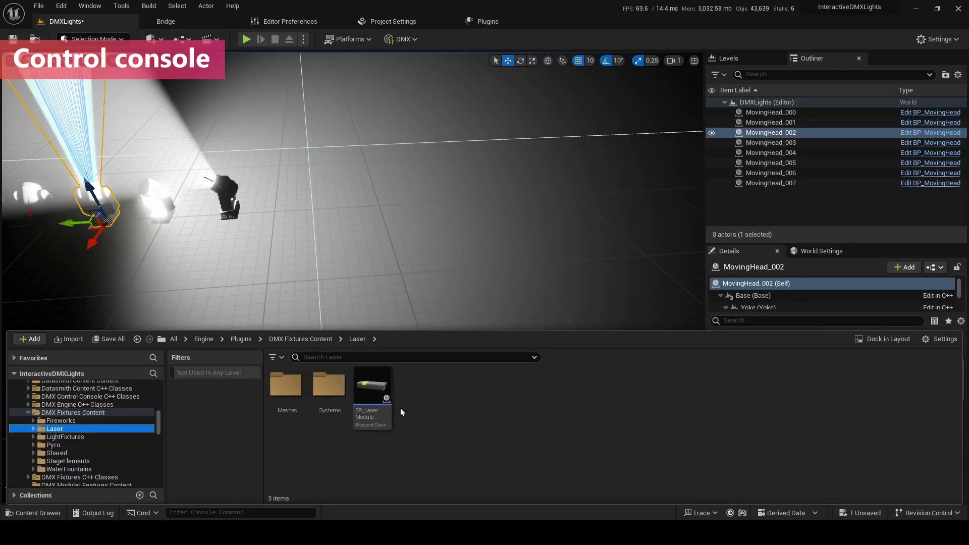
mouse_move(376, 417)
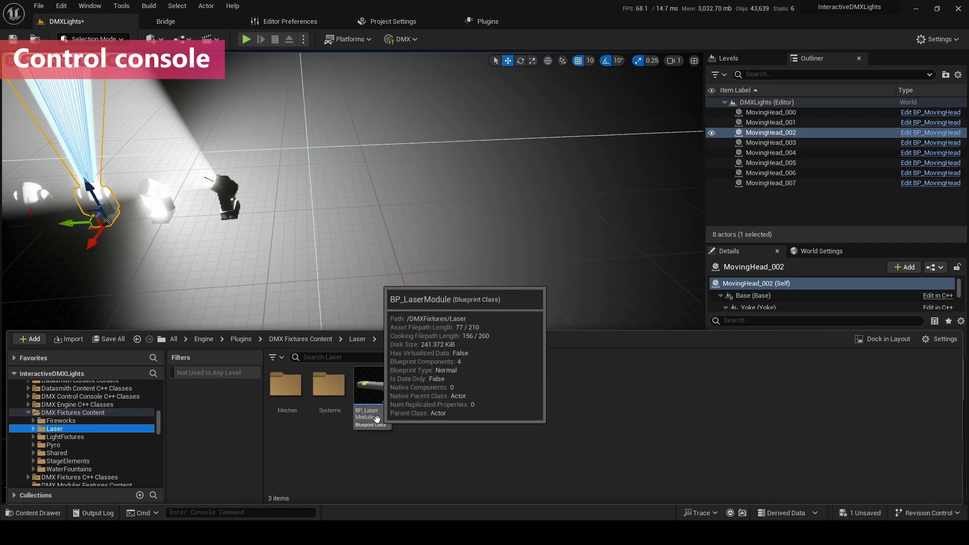
click(93, 445)
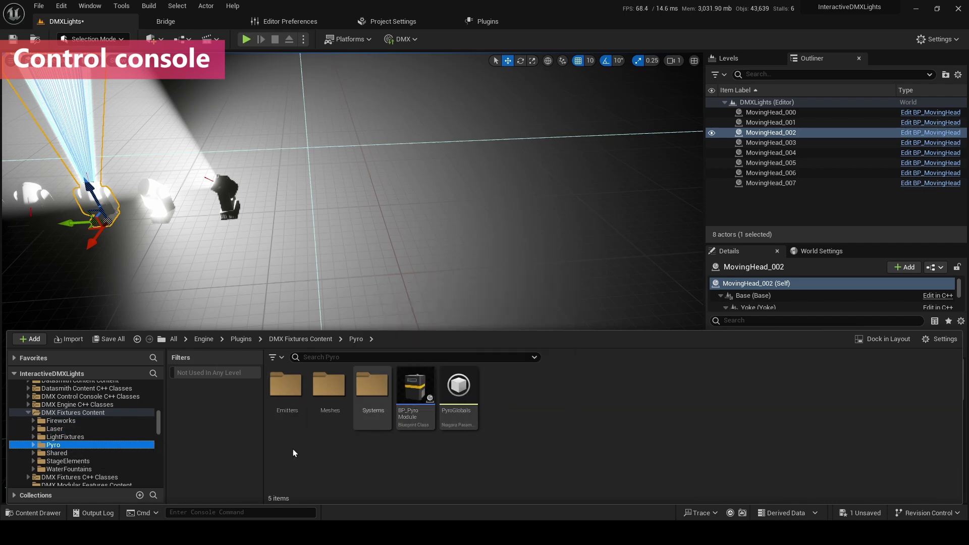
click(76, 437)
mouse_move(921, 413)
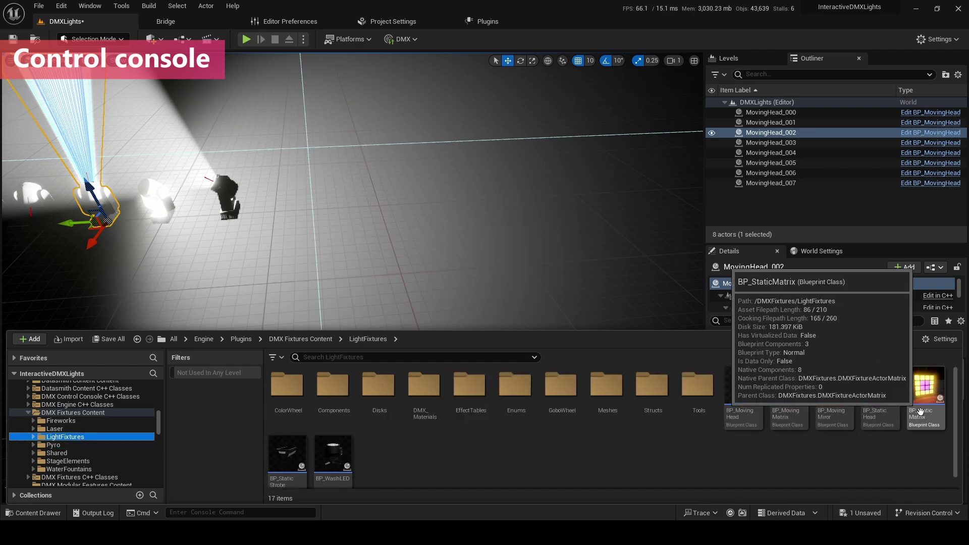